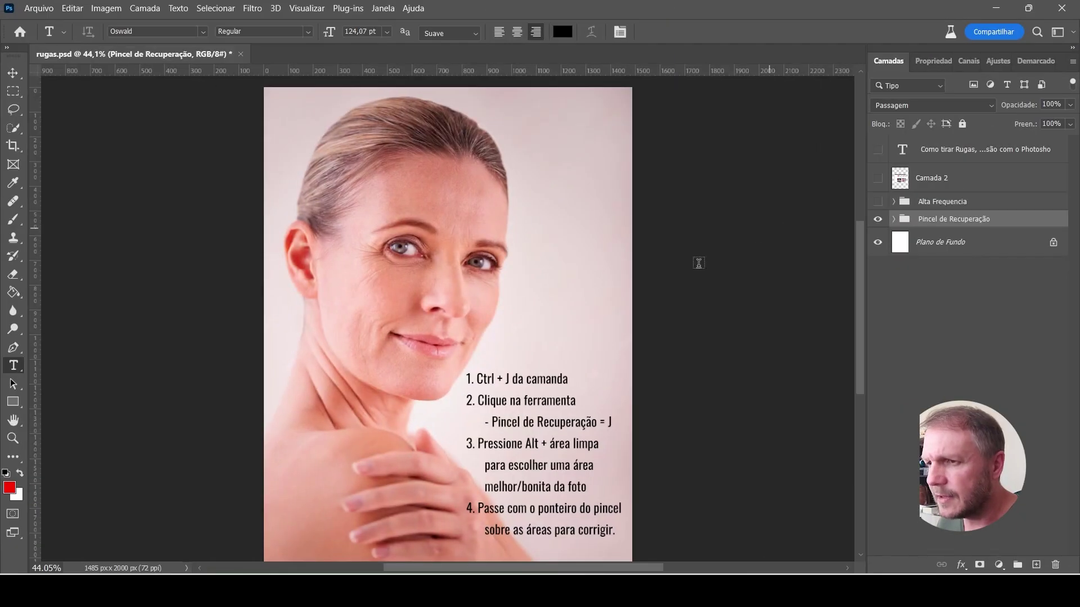
- Duplicate Camada 1 in the Pincel de Recuperação group, then zoom to 100% on the eyes
scroll(450, 302, "down", 1)
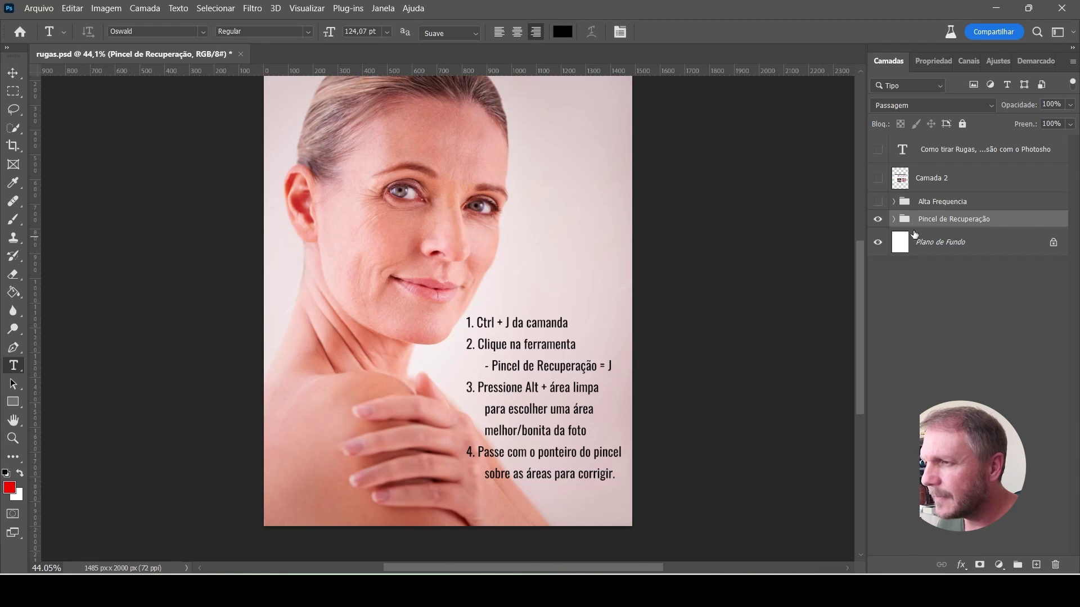
left_click(892, 219)
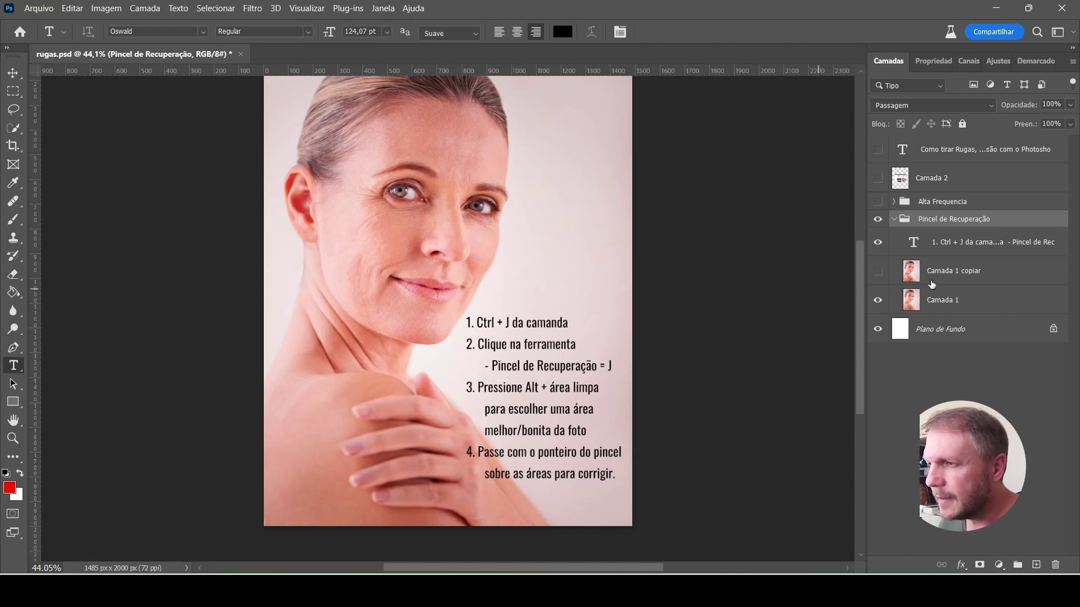
left_click(877, 273)
left_click(942, 302)
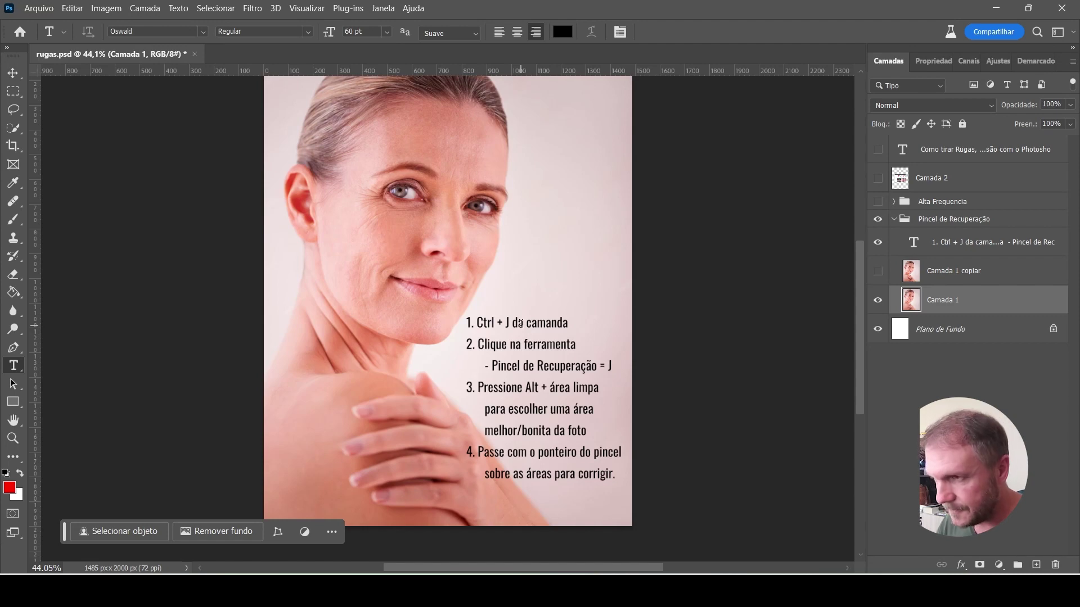
key("ctrl+j")
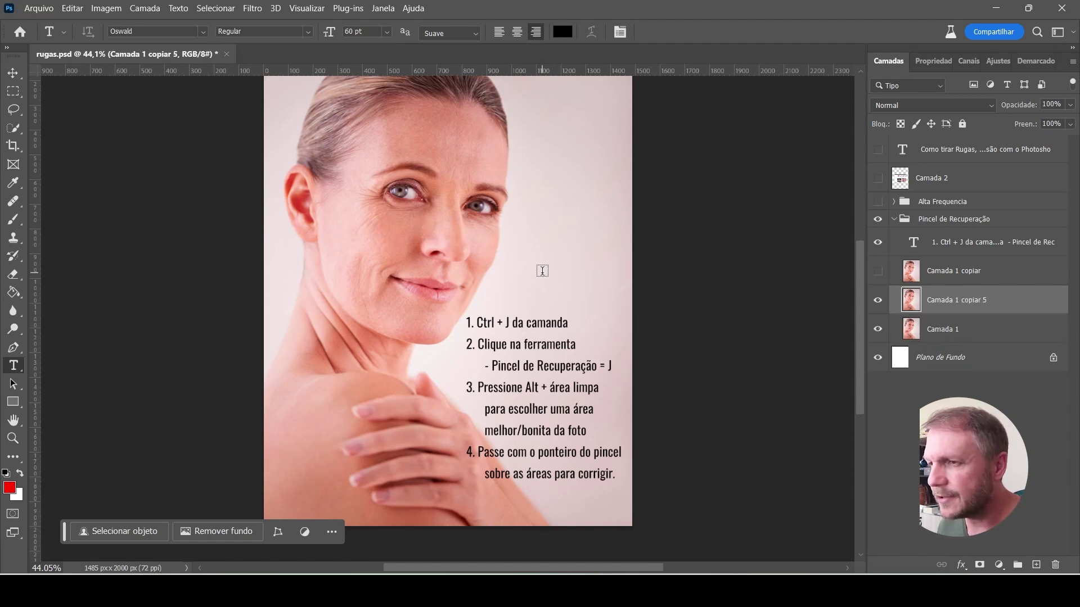
key("ctrl+plus")
key("ctrl+plus")
key("ctrl+plus")
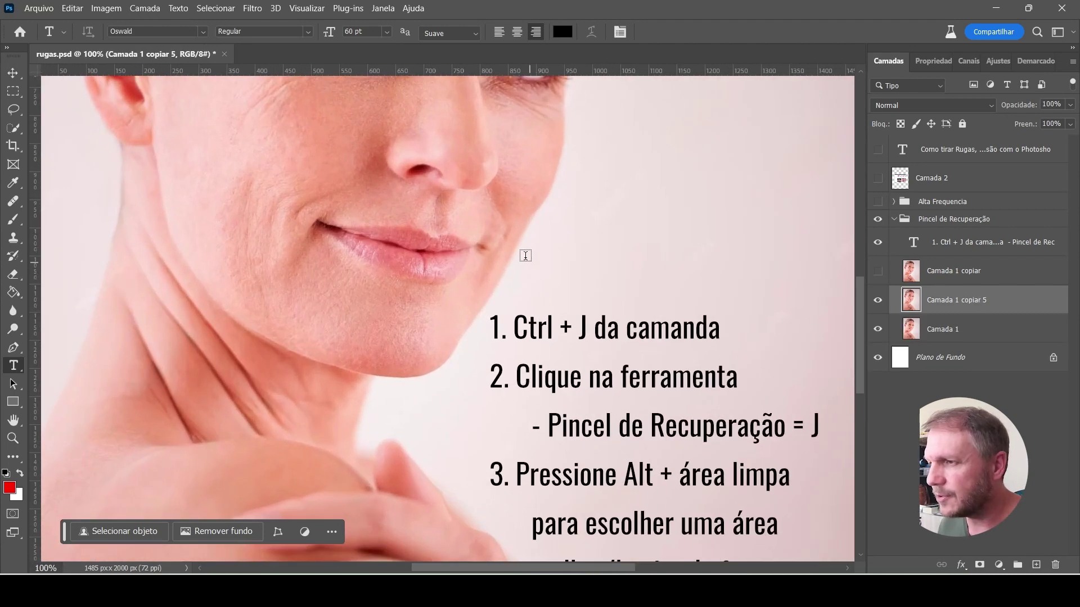
left_click_drag(383, 192, 473, 389)
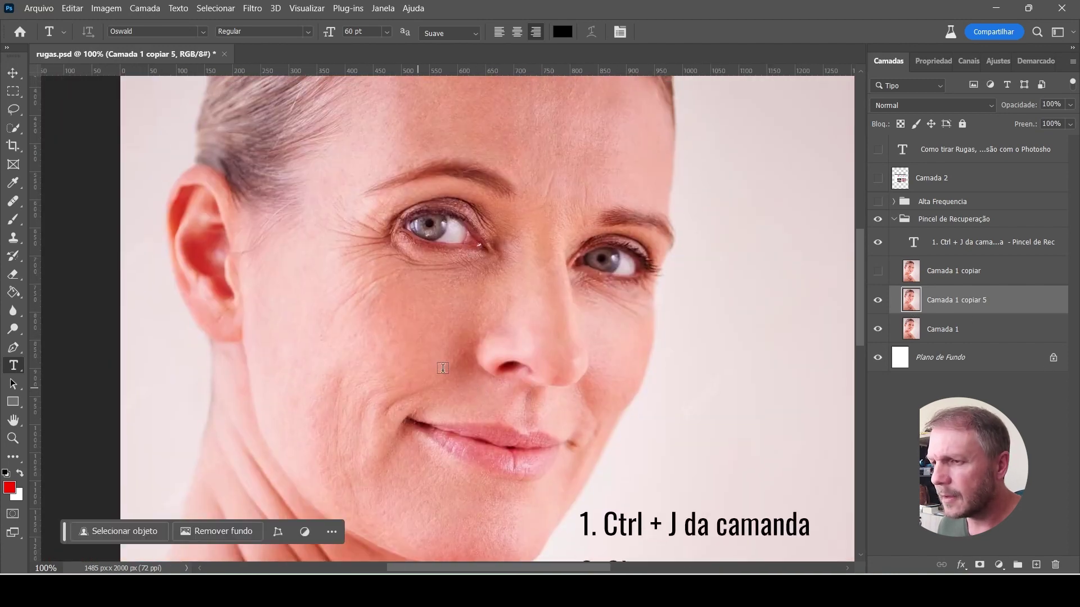
- Select the Healing Brush and set its size to 76
scroll(653, 380, "down", 2)
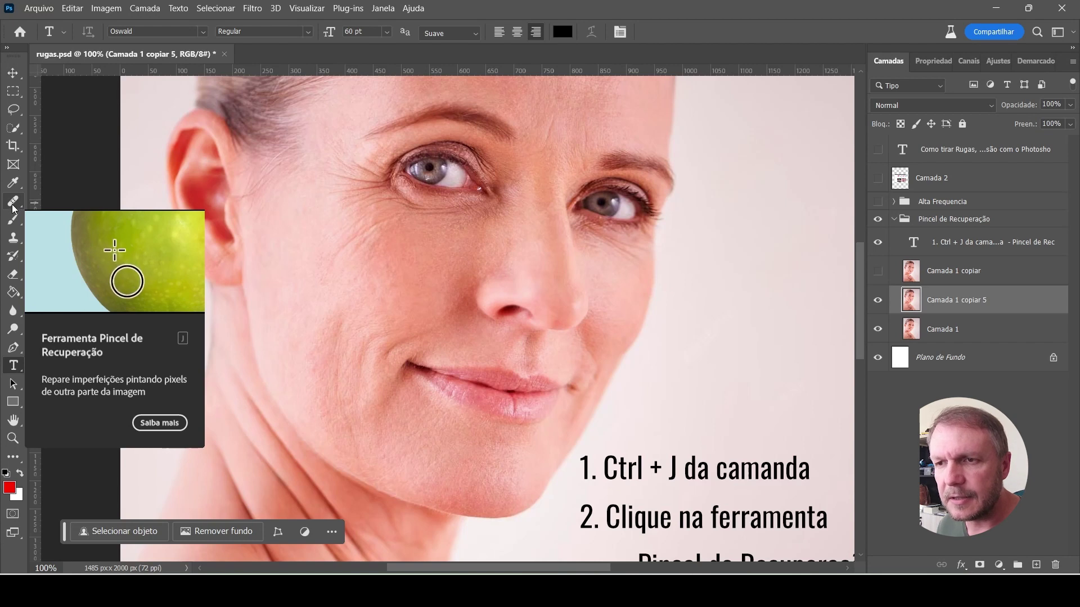
left_click(12, 206)
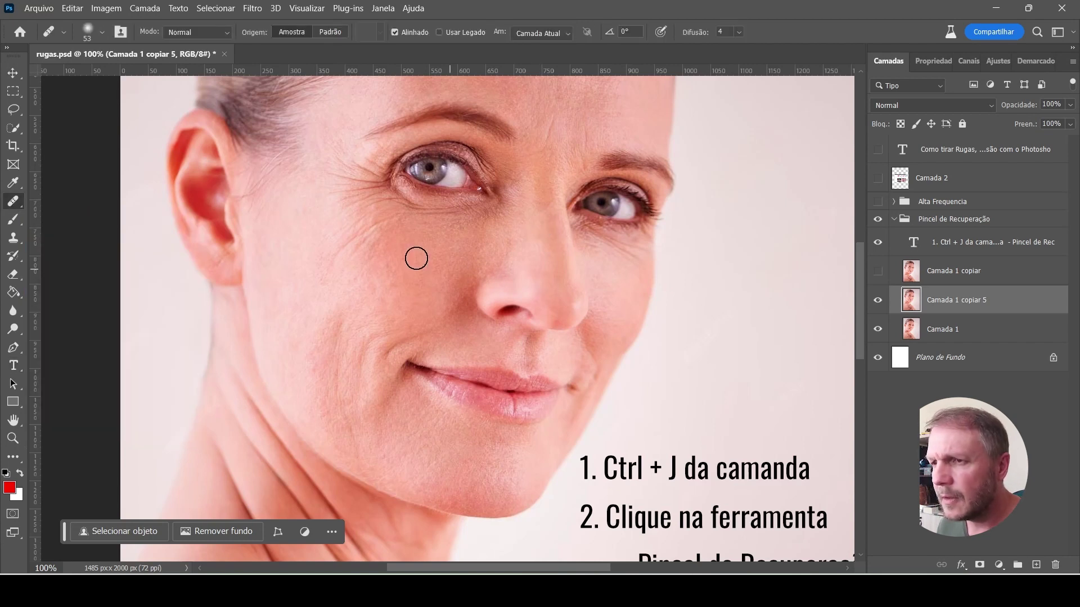
right_click(399, 240, "alt")
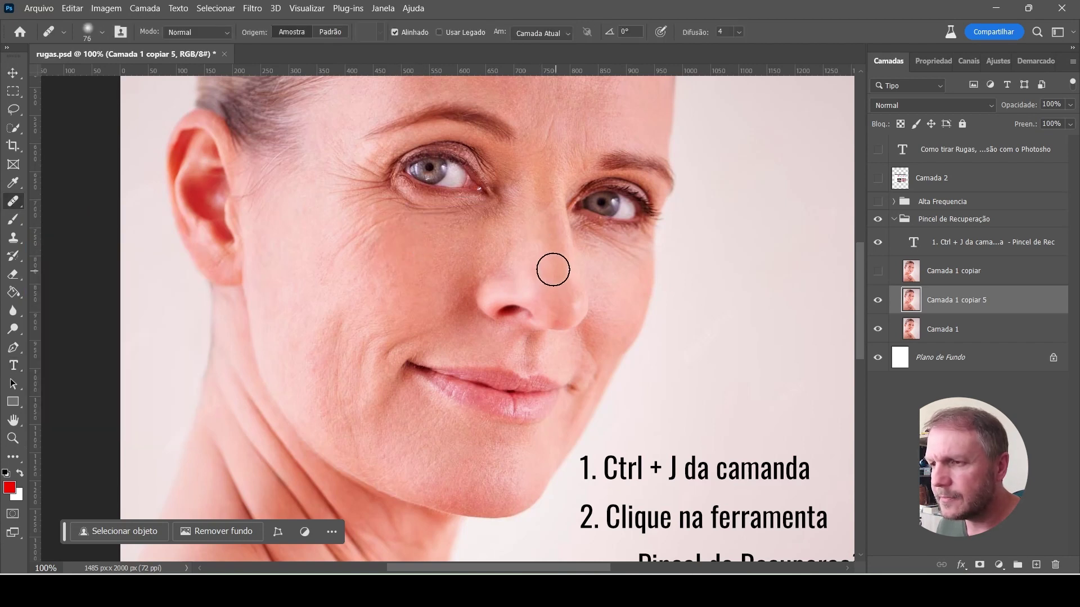
- Pan and zoom to 300% centred on the woman's left eye
scroll(759, 436, "down", 2)
scroll(758, 436, "down", 3)
scroll(720, 425, "right", 3)
scroll(720, 426, "down", 2)
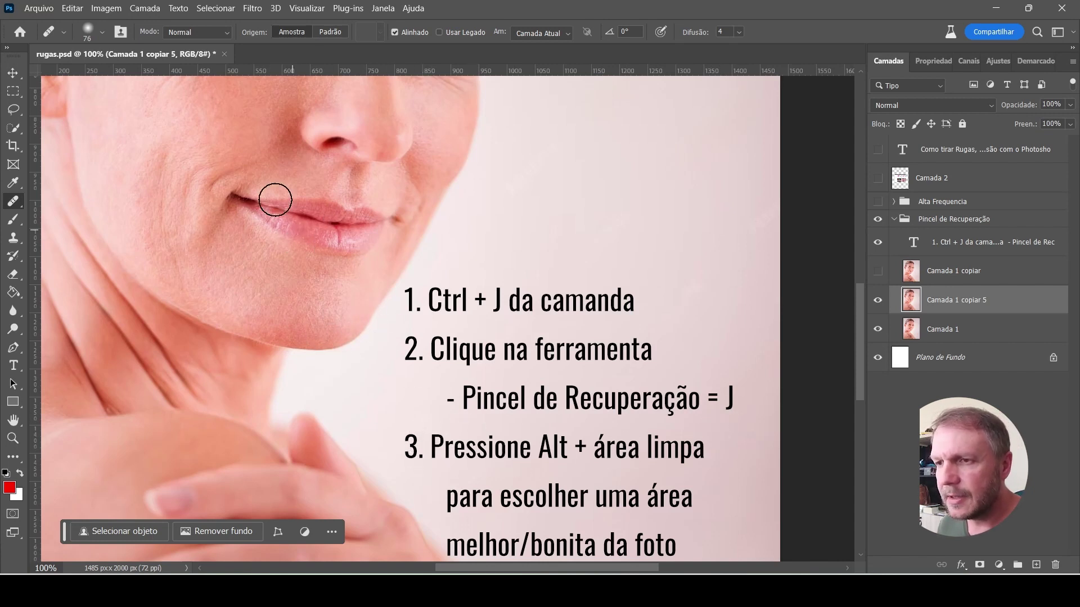
left_click_drag(239, 149, 359, 384)
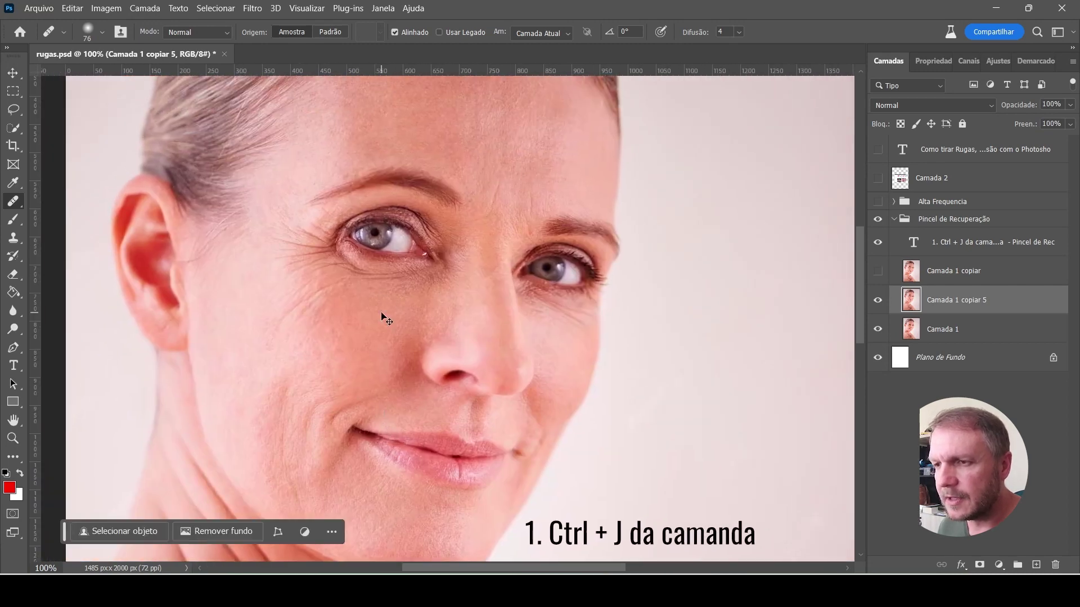
key("ctrl+plus")
key("ctrl+plus")
mouse_move(220, 234)
left_mouse_down()
mouse_move(387, 361)
mouse_move(390, 404)
left_mouse_up()
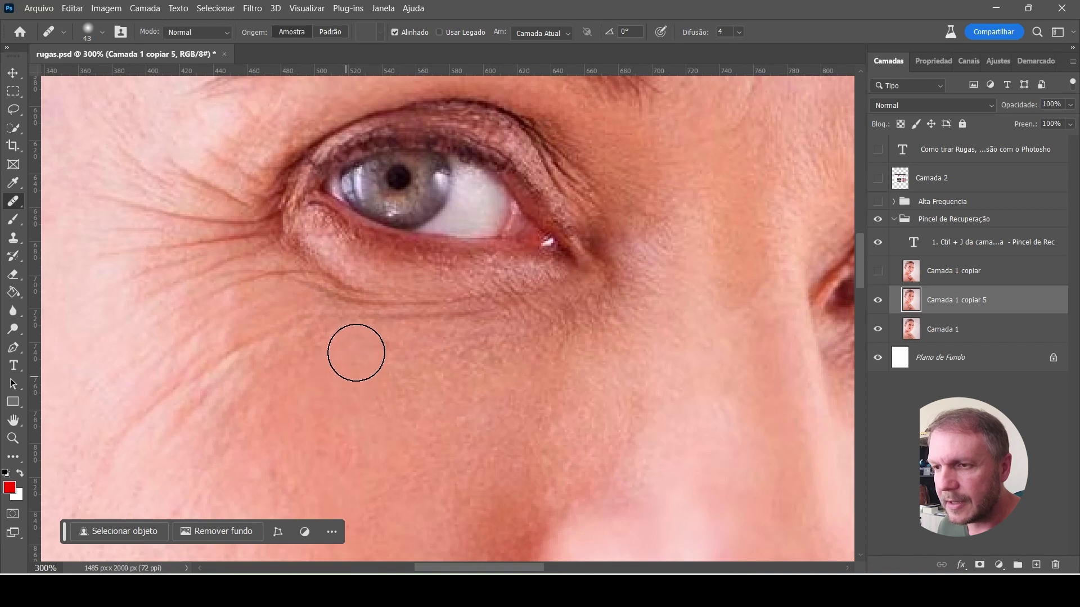
- Heal the wrinkles under the left eye and the crow's-feet beside it
mouse_move(335, 323)
left_mouse_down()
mouse_move(379, 325)
mouse_move(278, 343)
left_mouse_up()
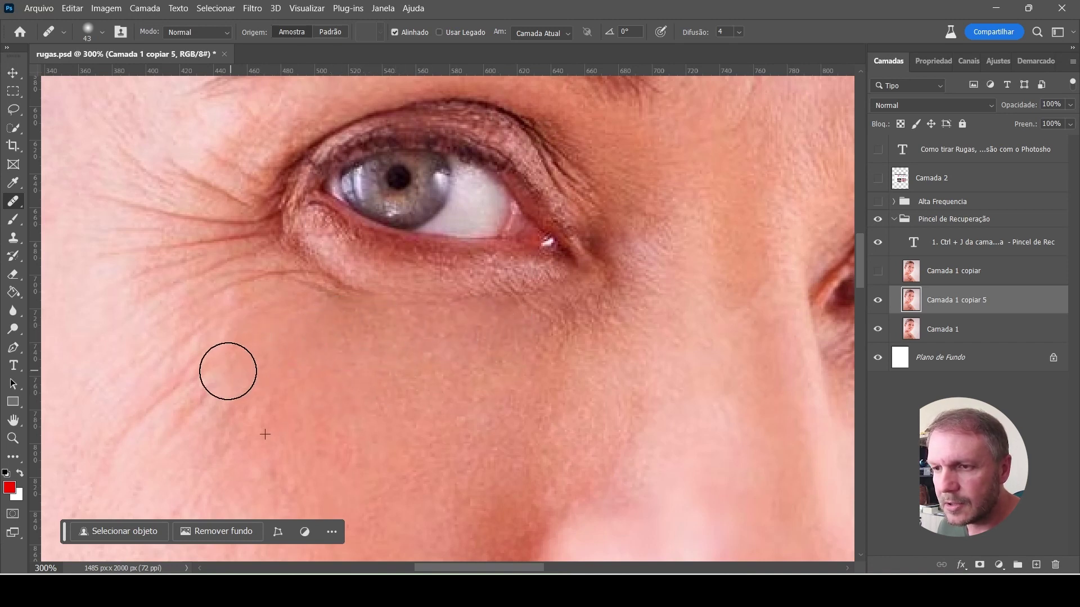
left_click_drag(279, 343, 165, 401)
mouse_move(199, 318)
left_mouse_down()
mouse_move(360, 327)
mouse_move(253, 251)
mouse_move(181, 282)
mouse_move(243, 237)
mouse_move(120, 208)
mouse_move(107, 257)
left_mouse_up()
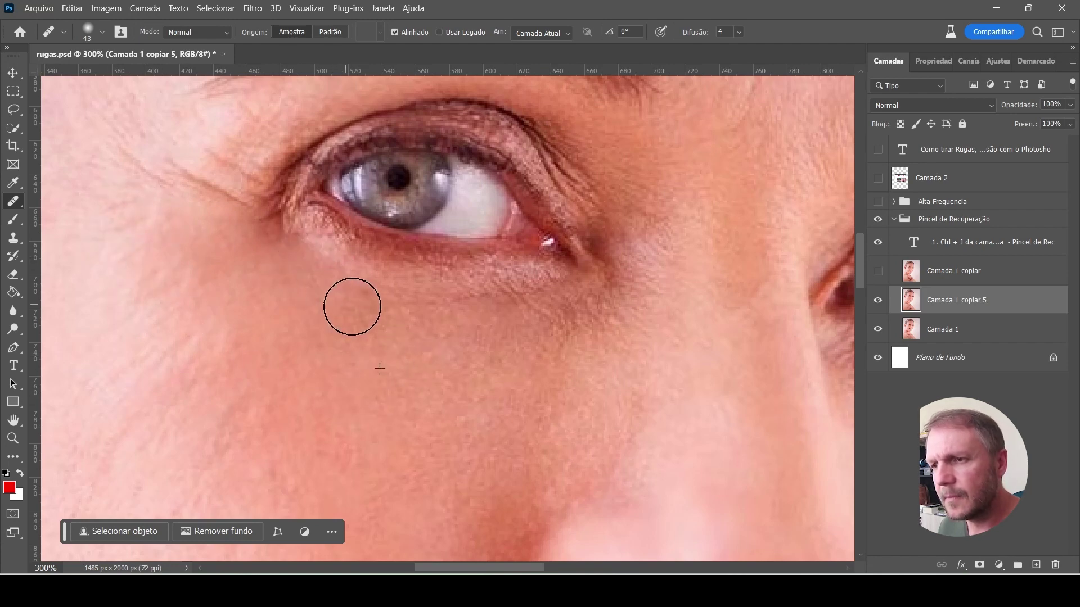
- Retouch the crow's-feet at the outer eye corner, undoing one stroke and enlarging the brush to 51
mouse_move(501, 359)
left_mouse_down()
mouse_move(357, 364)
mouse_move(673, 394)
left_mouse_up()
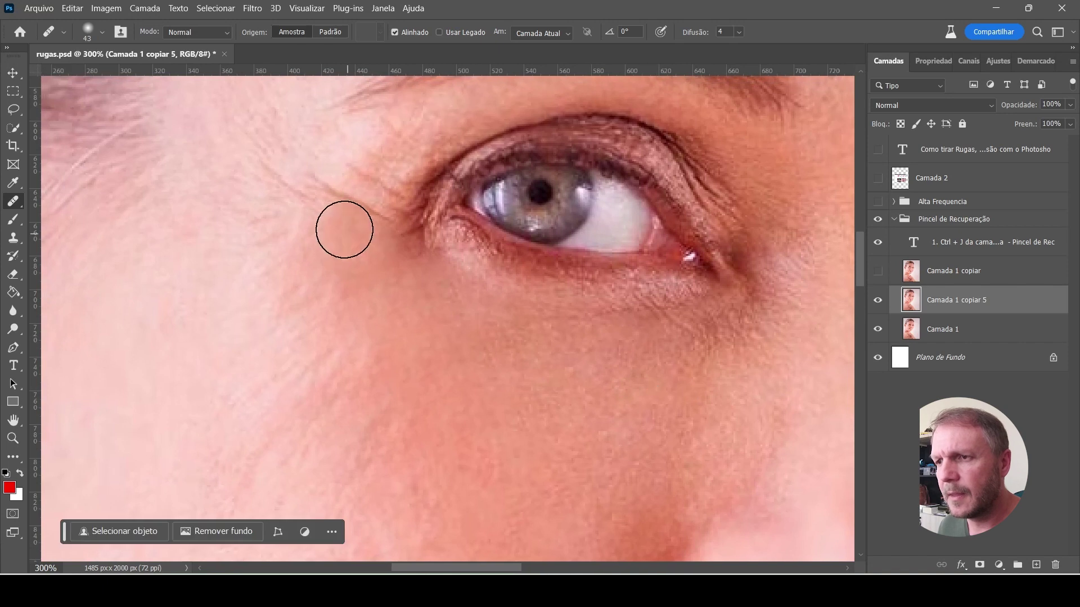
left_click_drag(321, 195, 372, 238)
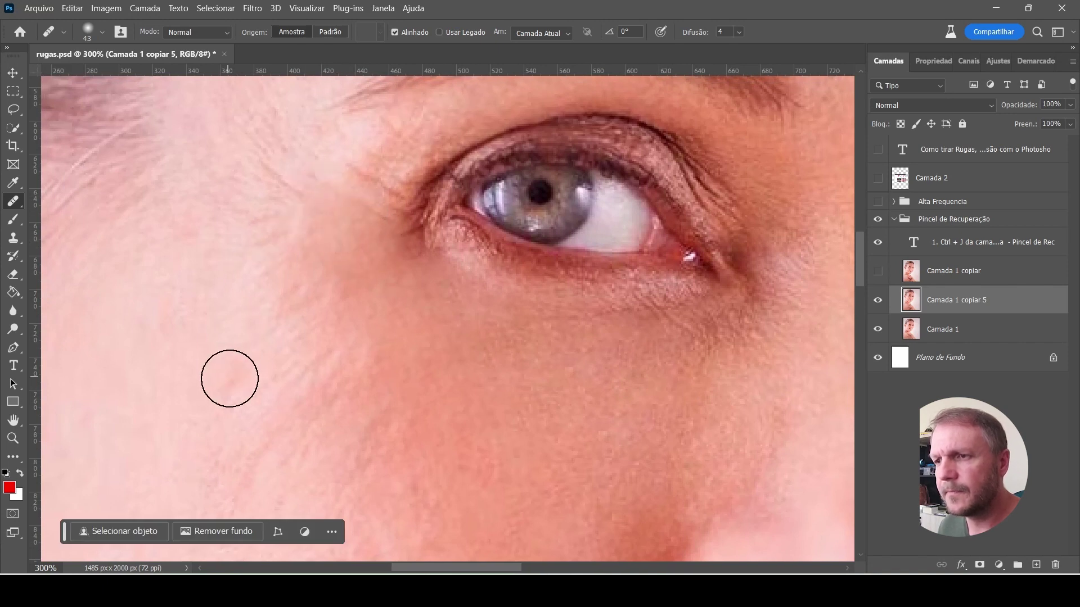
key("ctrl+z")
key("ctrl+z")
left_click_drag(410, 344, 426, 356)
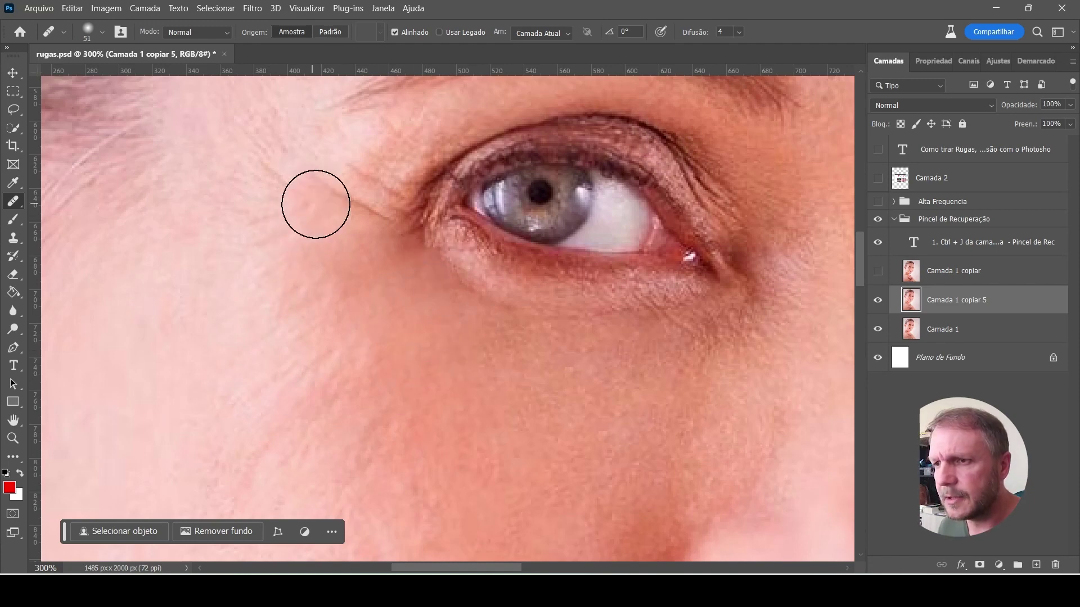
mouse_move(778, 414)
left_mouse_down()
mouse_move(592, 355)
mouse_move(442, 433)
left_mouse_up()
mouse_move(623, 285)
left_mouse_down()
mouse_move(527, 307)
mouse_move(511, 251)
left_mouse_up()
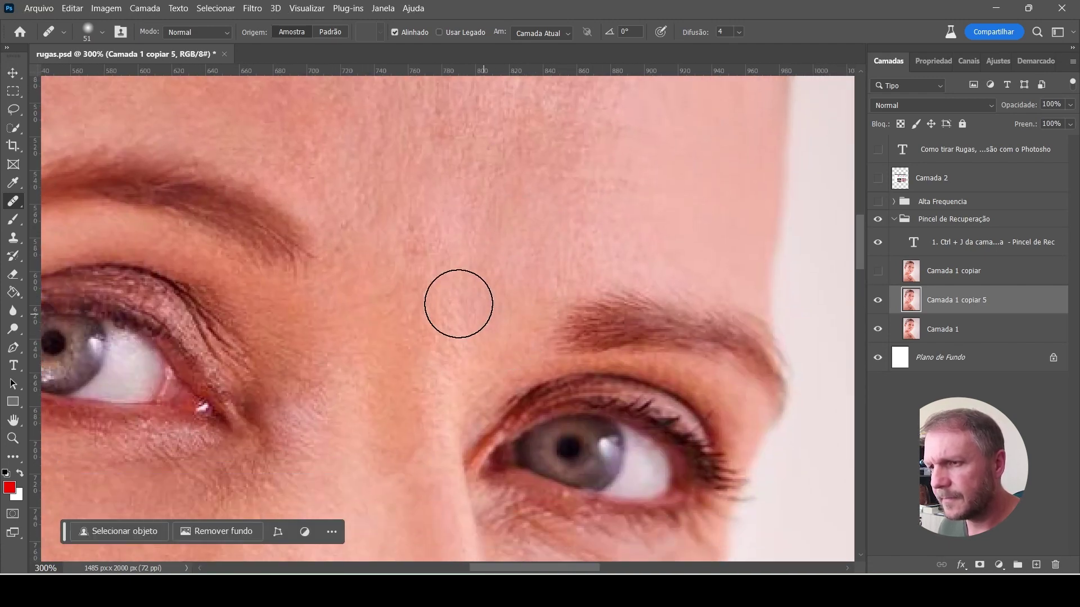
- Heal the wrinkles below the other eye with a 34 px brush, undoing one stroke
left_click_drag(384, 226, 351, 154)
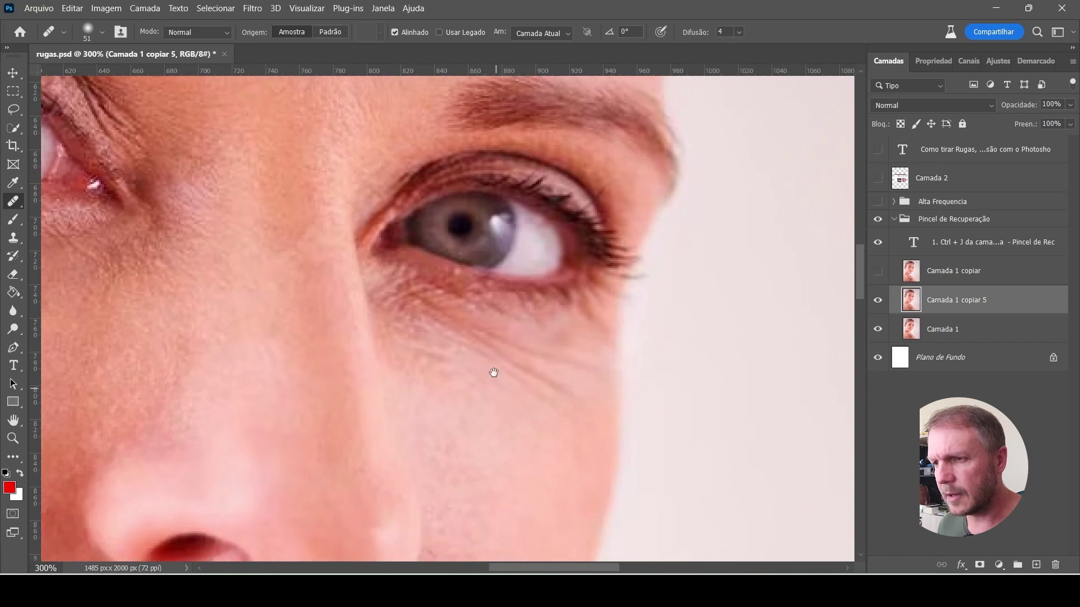
left_click_drag(445, 349, 450, 349)
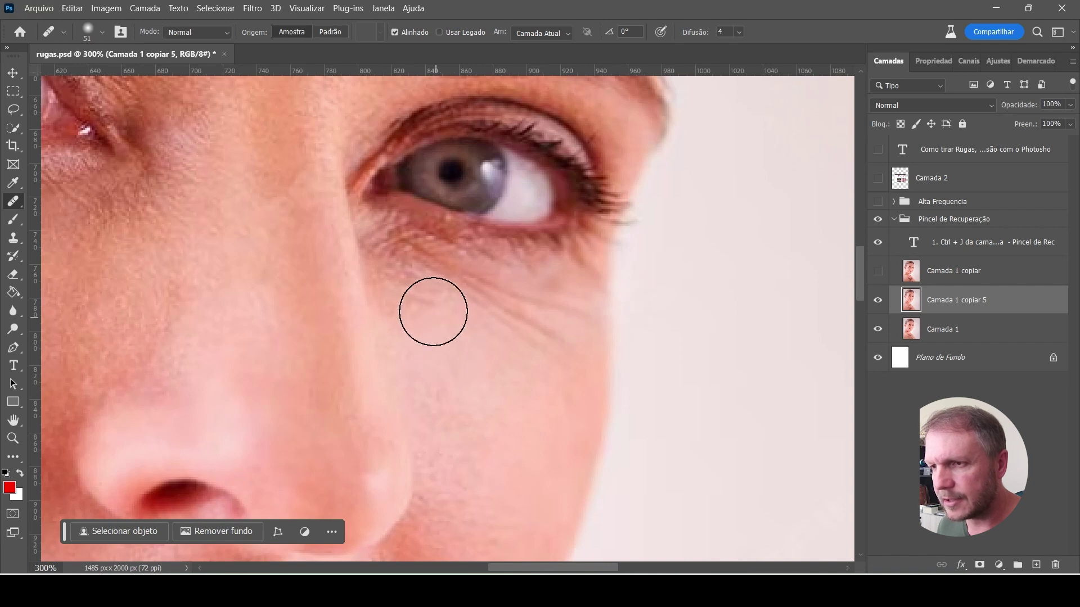
left_click_drag(446, 329, 430, 323)
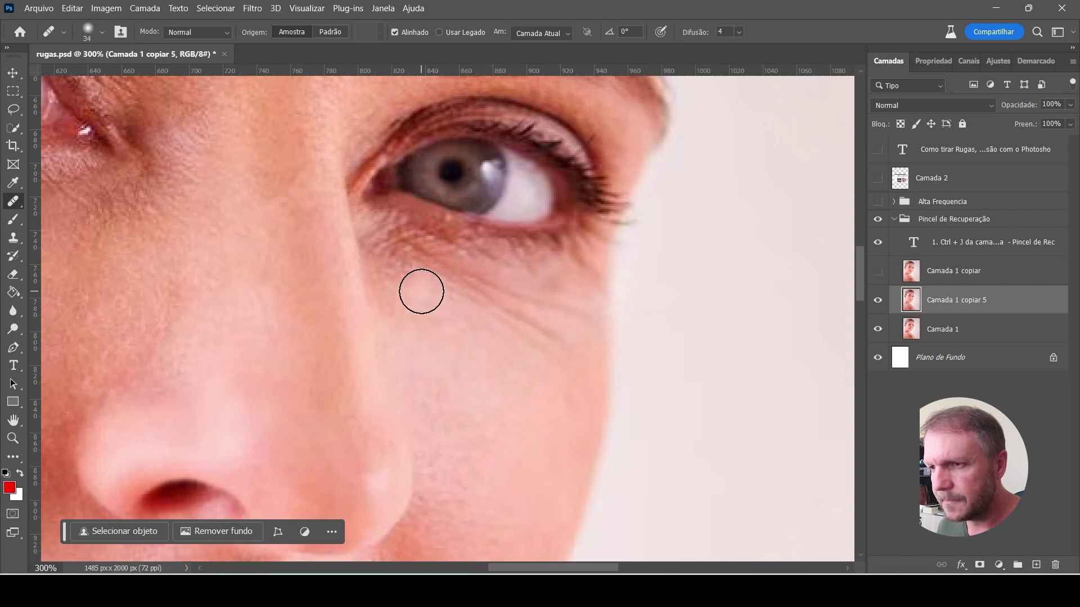
left_click_drag(436, 283, 540, 333)
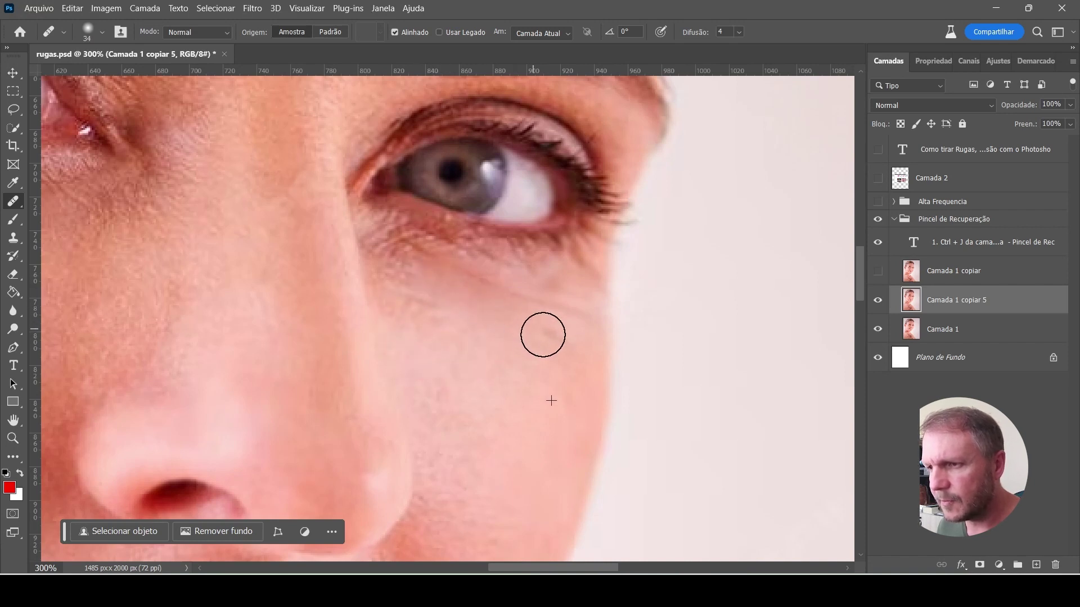
key("ctrl+z")
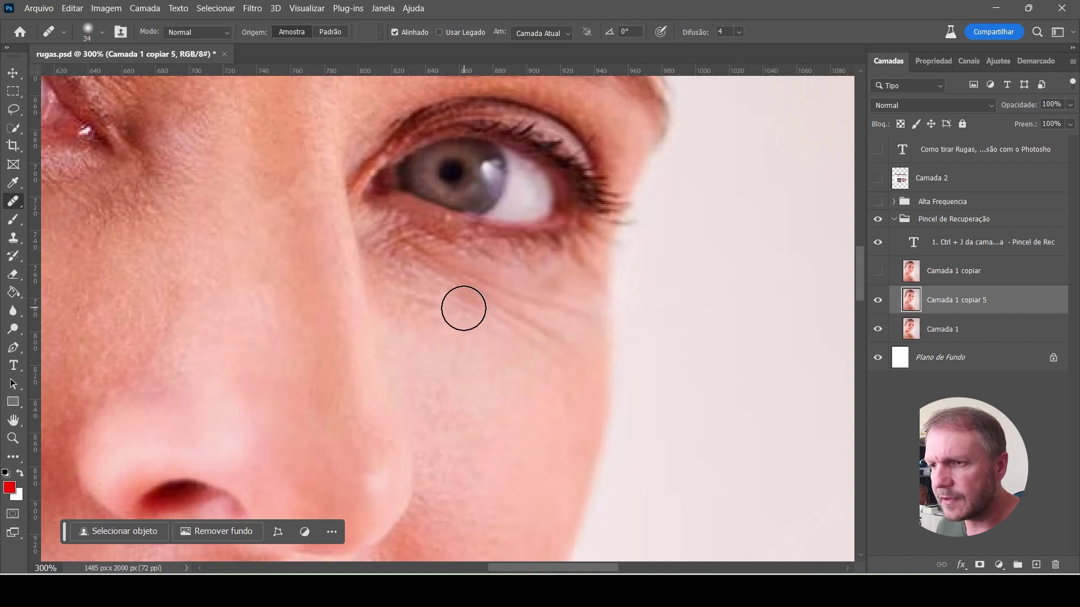
- Resize the brush down to 31 and smooth the remaining under-eye wrinkles toward the cheek
right_click(438, 328, "alt")
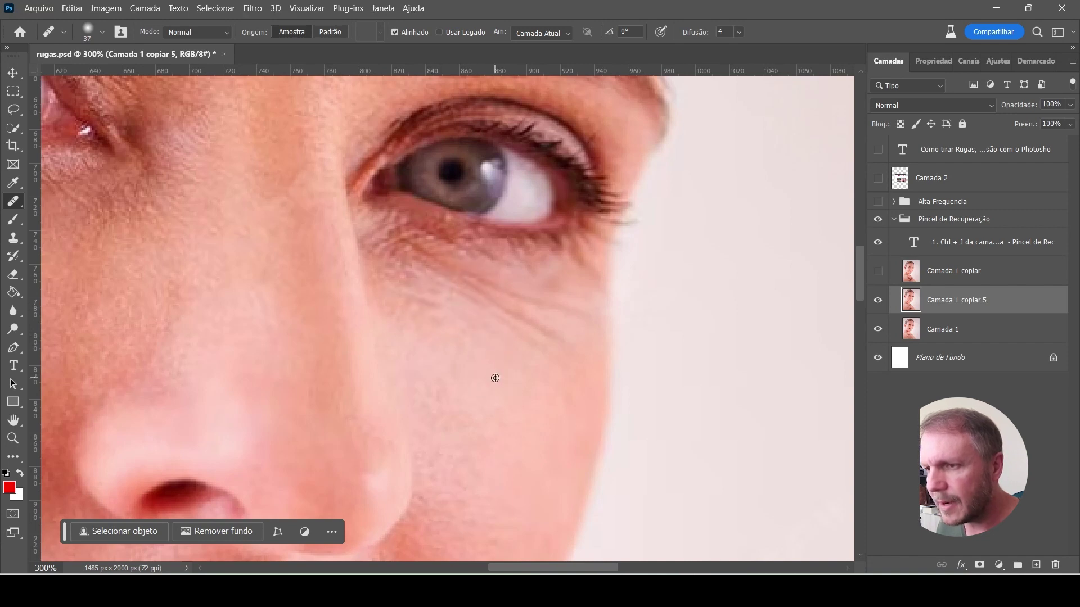
mouse_move(461, 294)
left_mouse_down()
mouse_move(449, 284)
mouse_move(523, 328)
left_mouse_up()
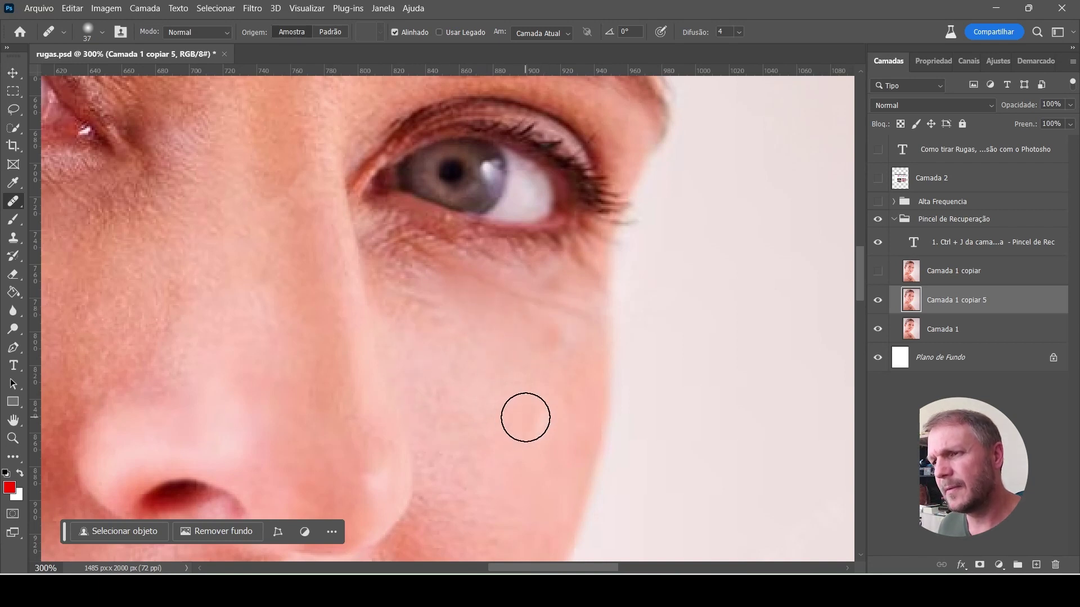
right_click(476, 391, "alt")
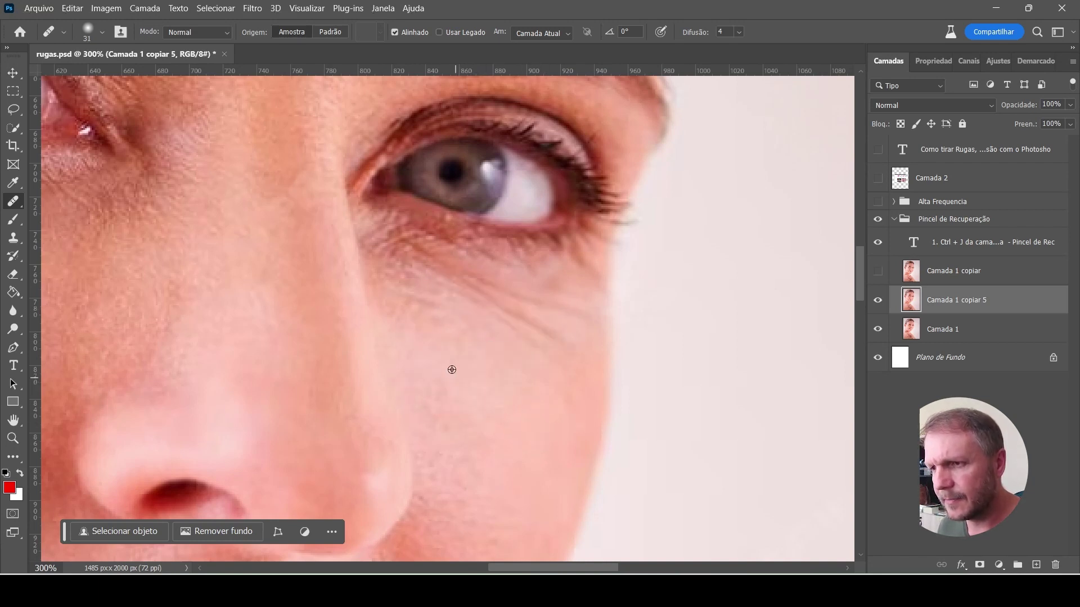
left_click_drag(434, 268, 523, 342)
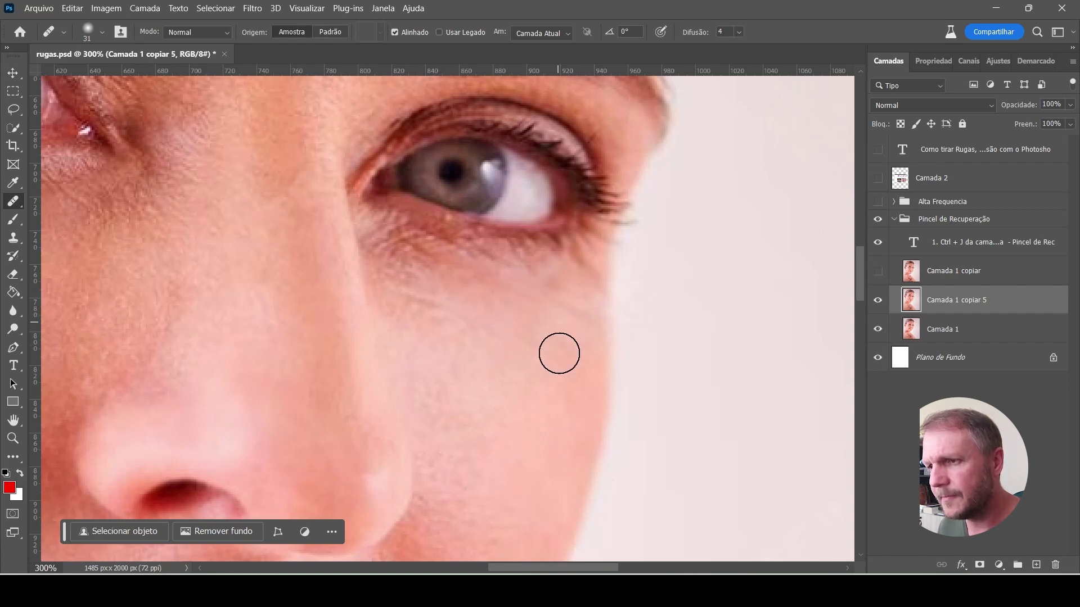
left_click(440, 277)
left_click_drag(405, 251, 496, 328)
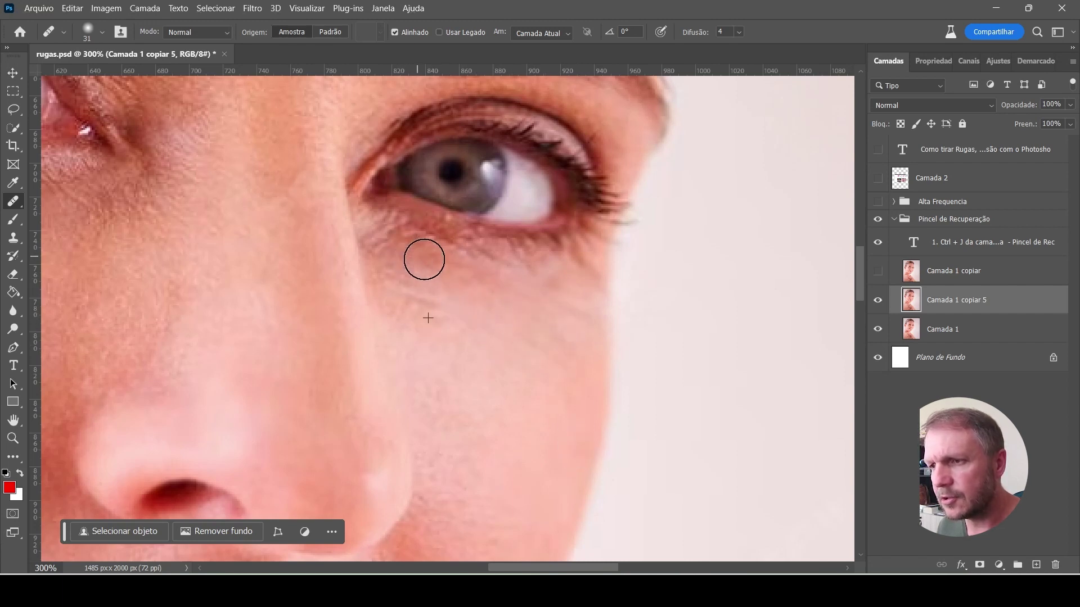
scroll(557, 328, "down", 3)
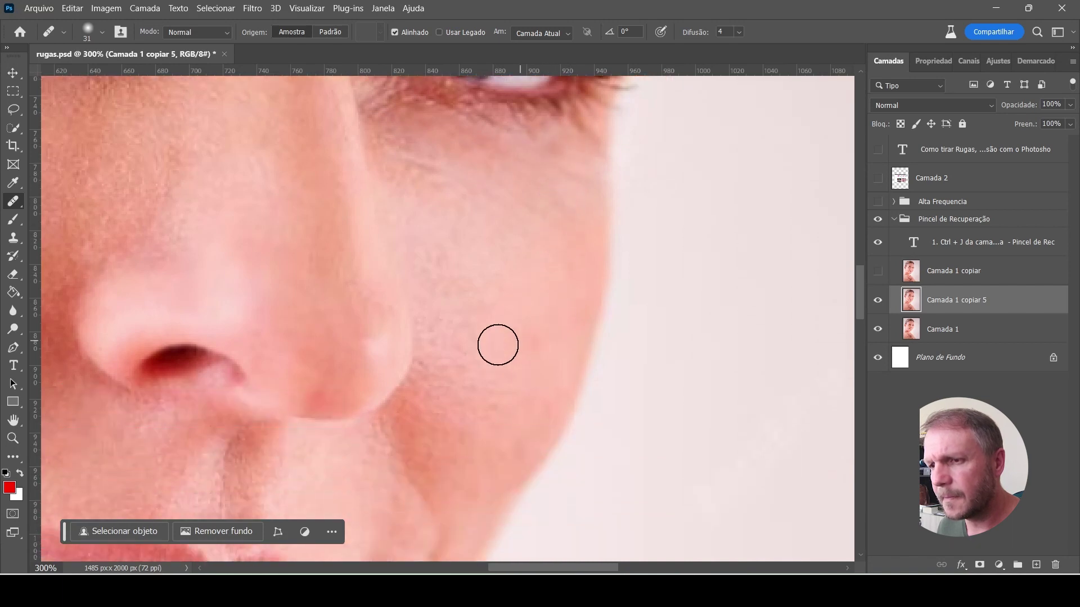
- Heal the dark blemish at the lip corner
scroll(497, 344, "down", 3)
left_click_drag(339, 410, 460, 318)
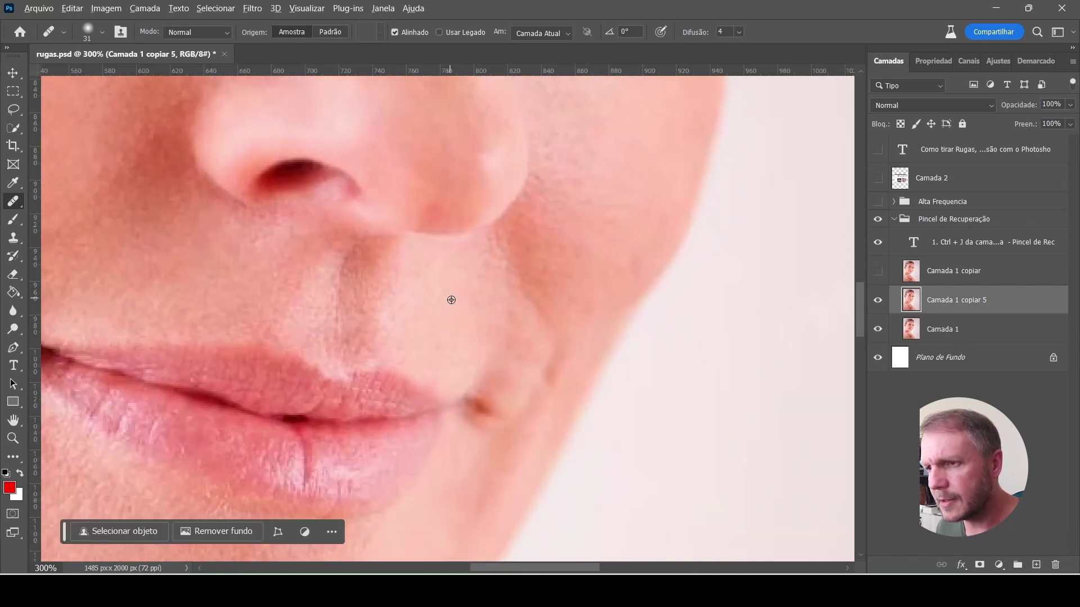
scroll(531, 337, "down", 2)
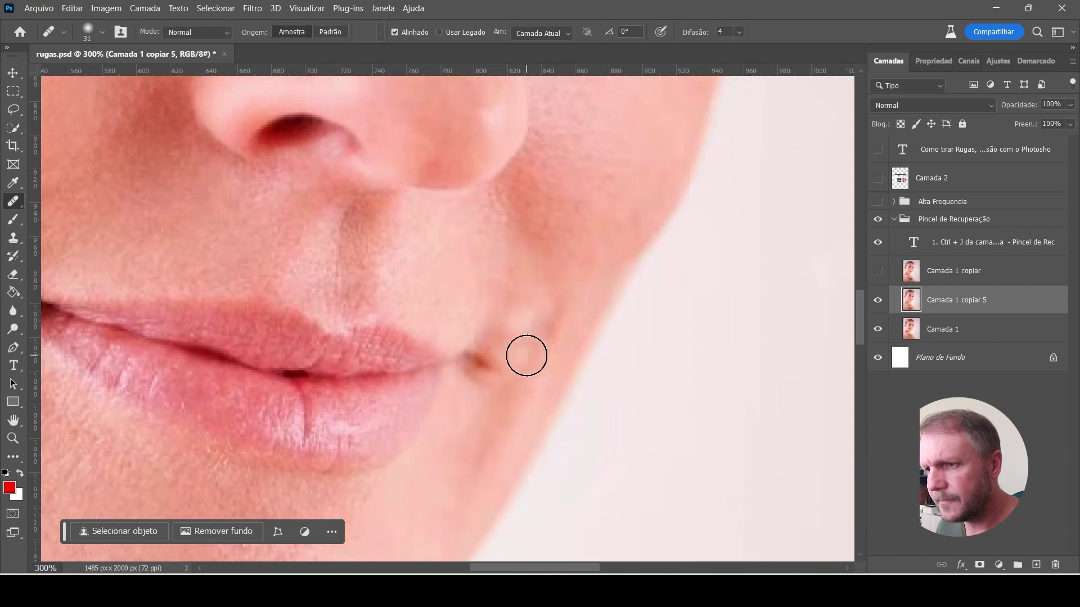
left_click(490, 346)
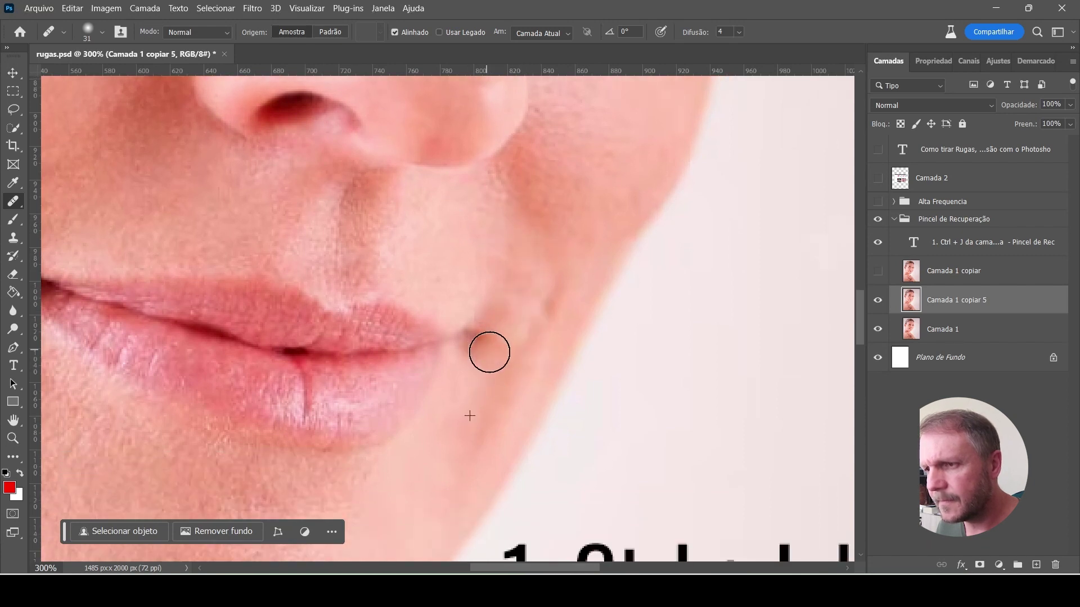
- Enlarge the brush to 100, heal the reddish cheek blemish, and zoom out to the whole face
left_click_drag(68, 213, 292, 241)
left_click_drag(224, 234, 401, 280)
left_click_drag(191, 242, 241, 242)
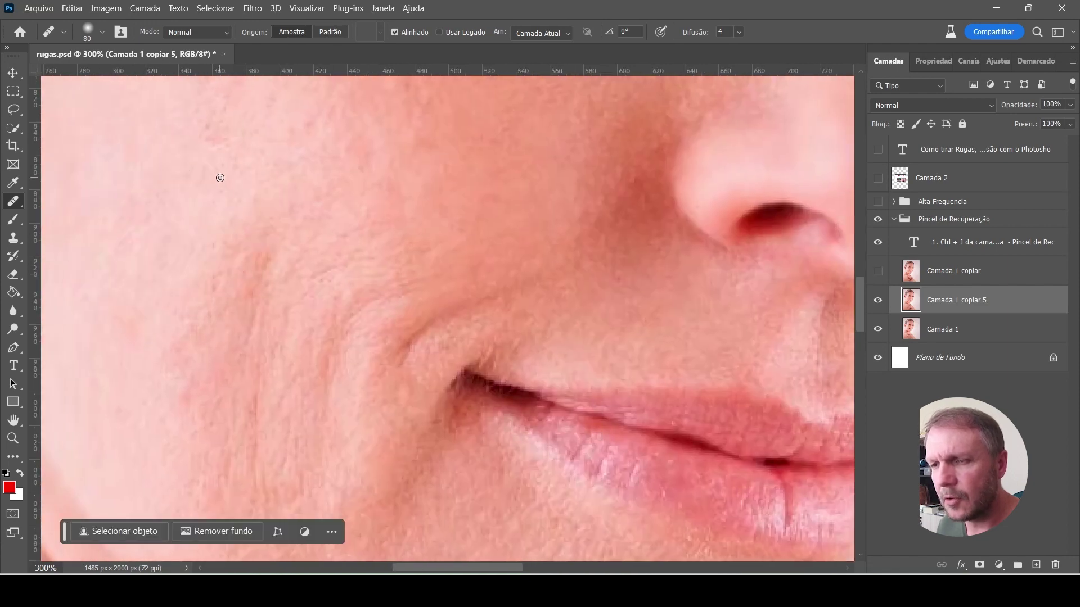
left_click_drag(220, 177, 234, 195)
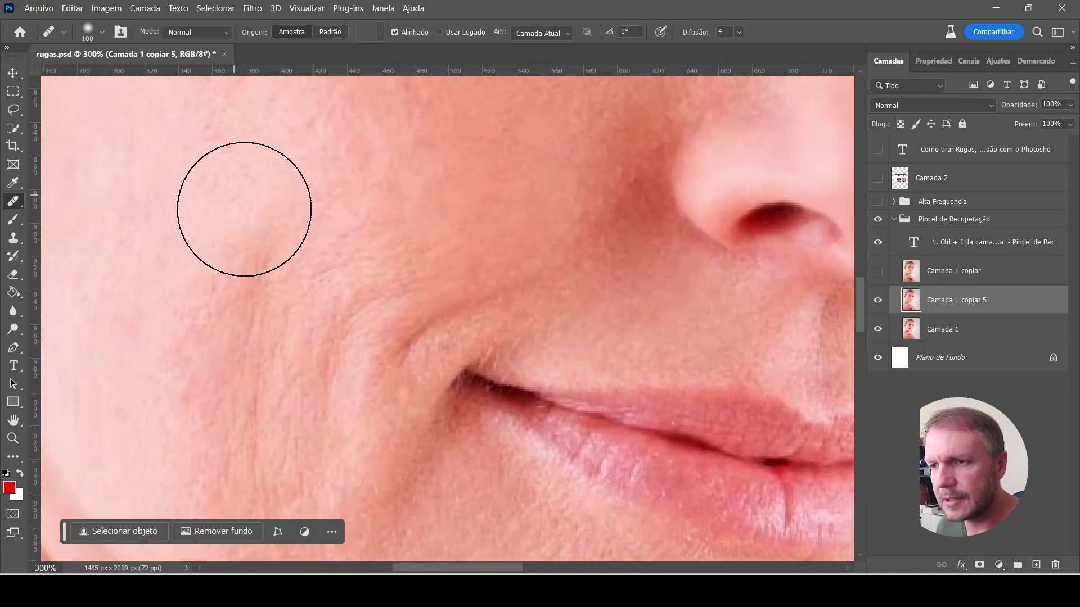
scroll(247, 270, "down", 1)
left_click(231, 289)
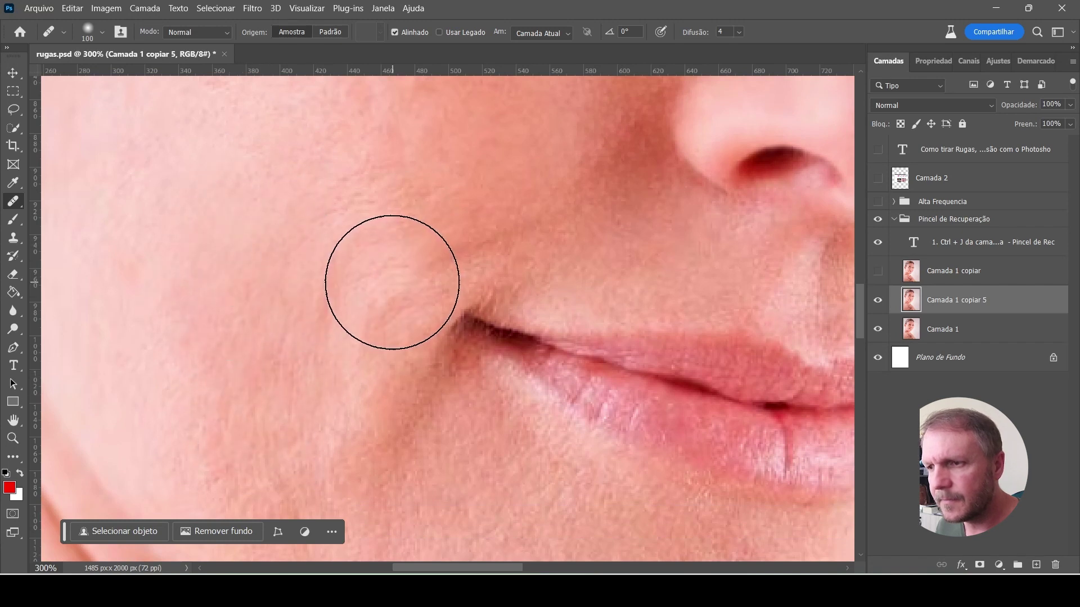
scroll(192, 348, "down", 1)
scroll(360, 355, "down", 1)
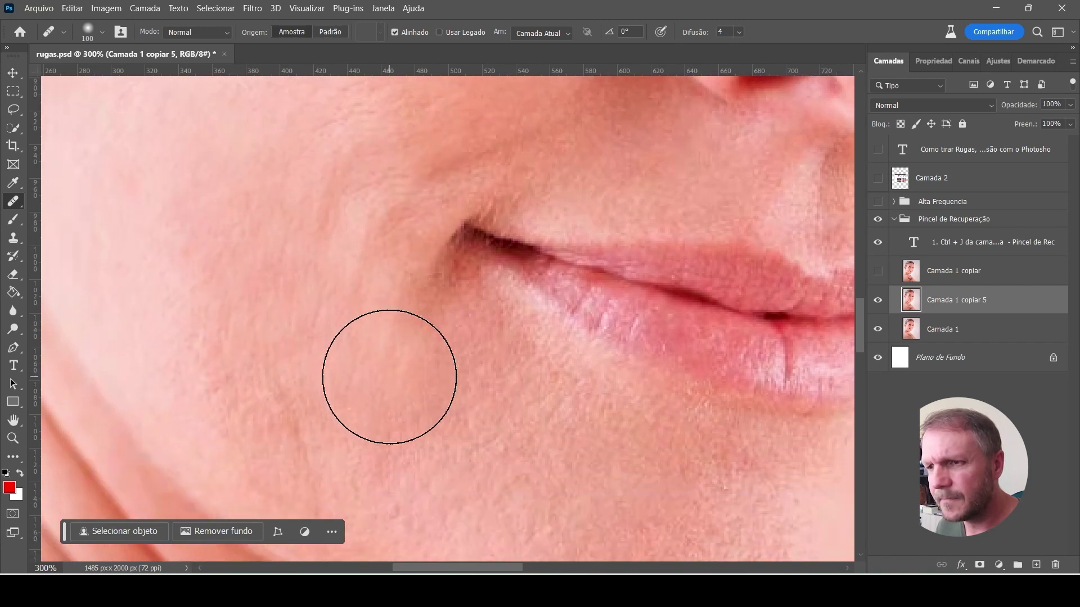
scroll(389, 377, "down", 1)
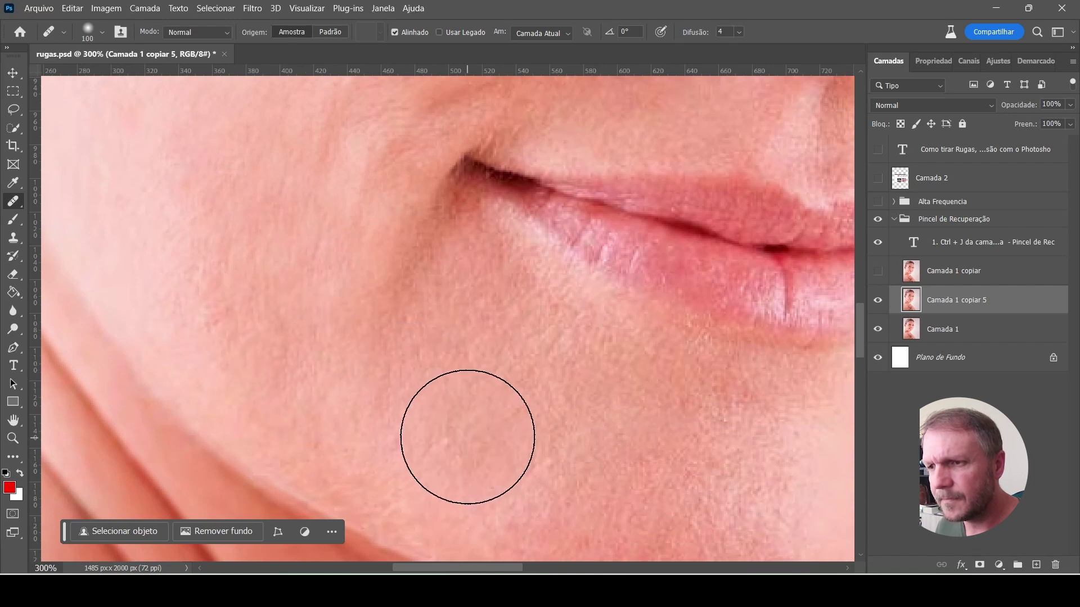
scroll(464, 421, "up", 1)
scroll(444, 360, "up", 1)
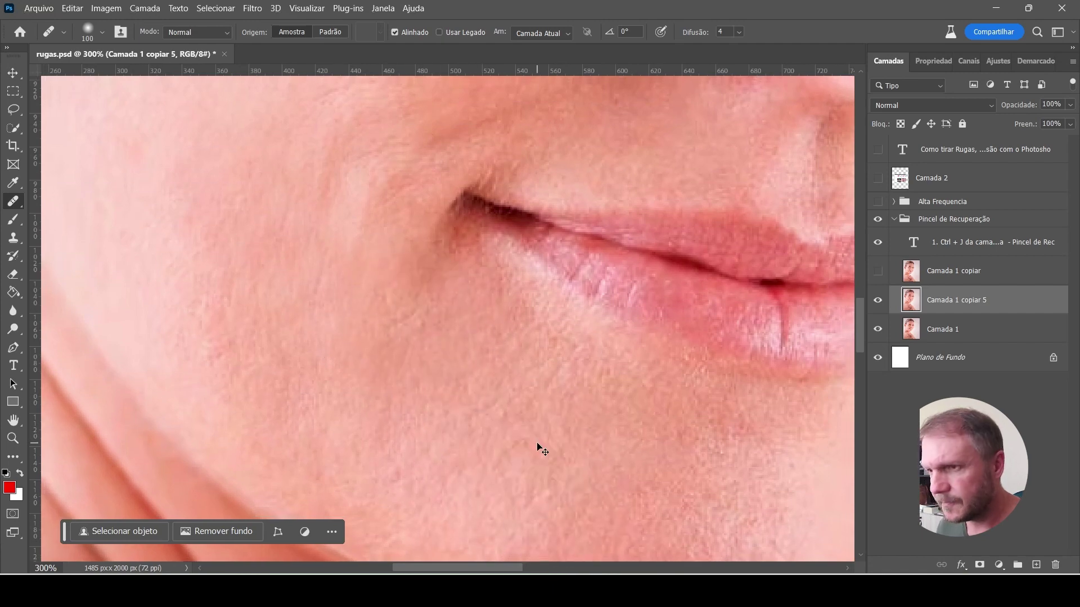
key("ctrl+minus")
key("ctrl+minus")
key("ctrl+minus")
key("ctrl+minus")
- Toggle Camada 1 copiar 5's visibility to compare before and after retouching
mouse_move(446, 239)
left_mouse_down()
mouse_move(390, 352)
mouse_move(415, 362)
left_mouse_up()
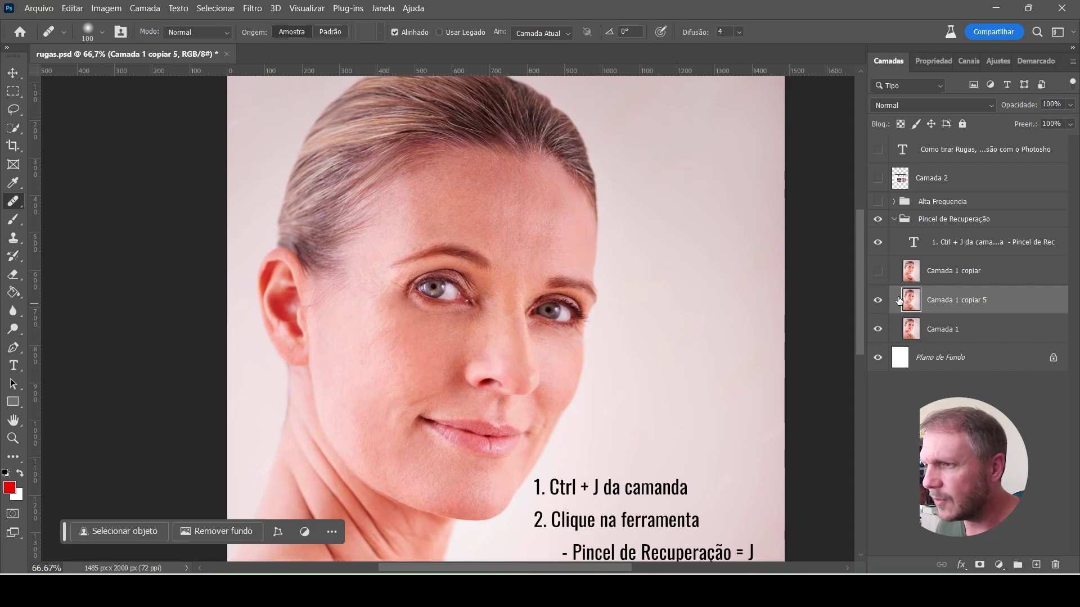
left_click(879, 303)
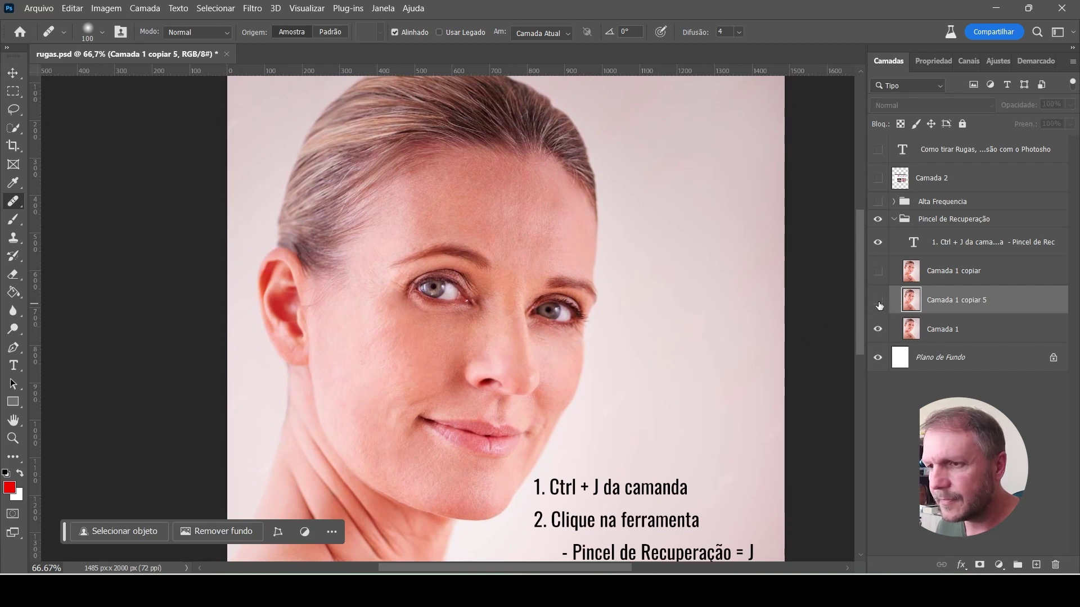
left_click(878, 303)
left_click(878, 303)
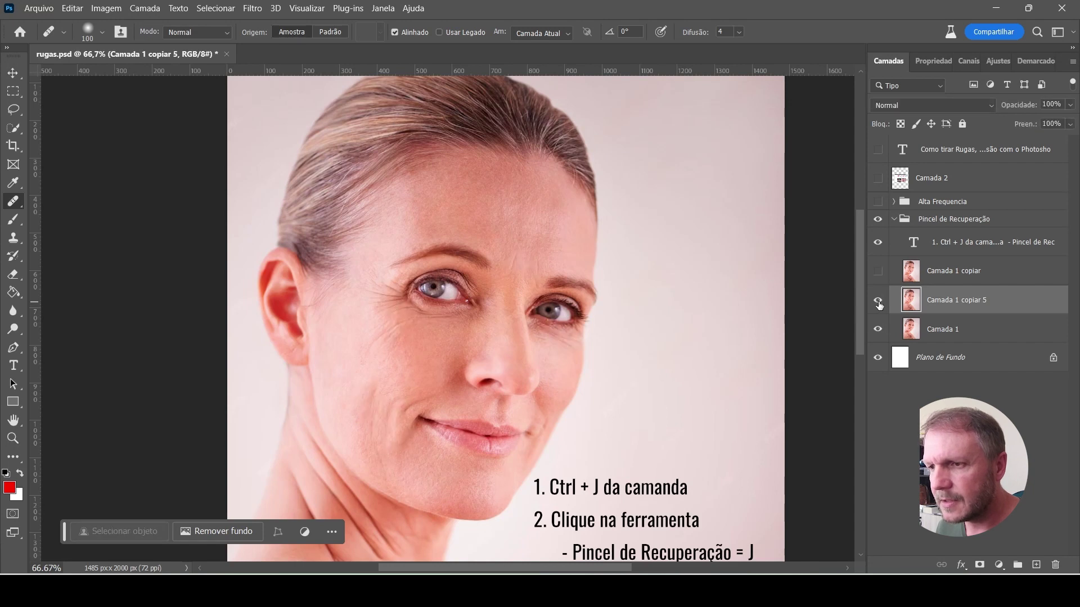
left_click(879, 303)
left_click(878, 302)
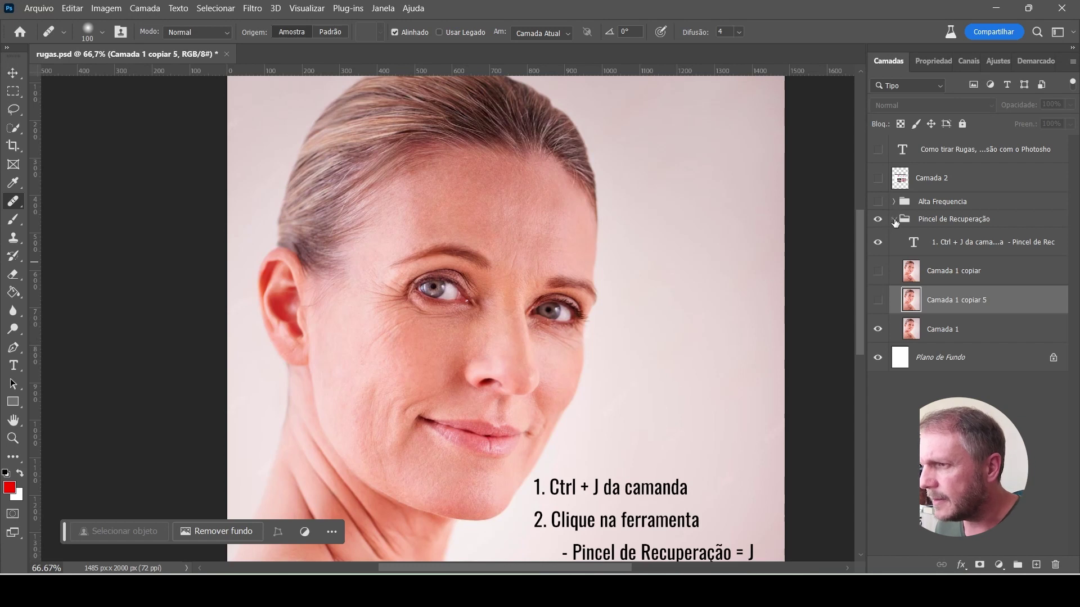
- Collapse and hide Pincel de Recuperação, and show the Alta Frequencia group
left_click(893, 219)
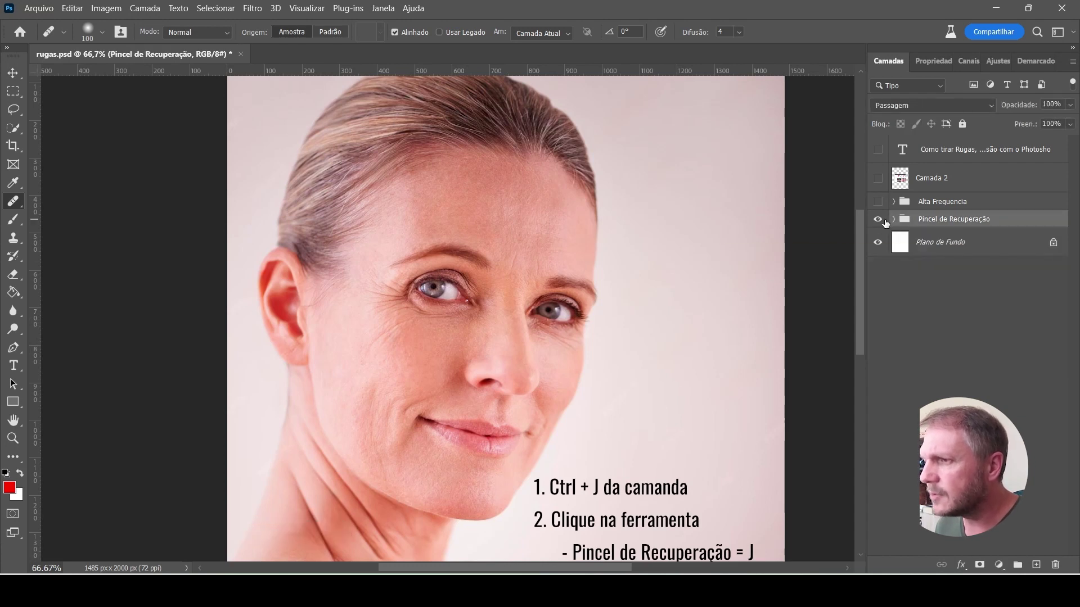
left_click(877, 220)
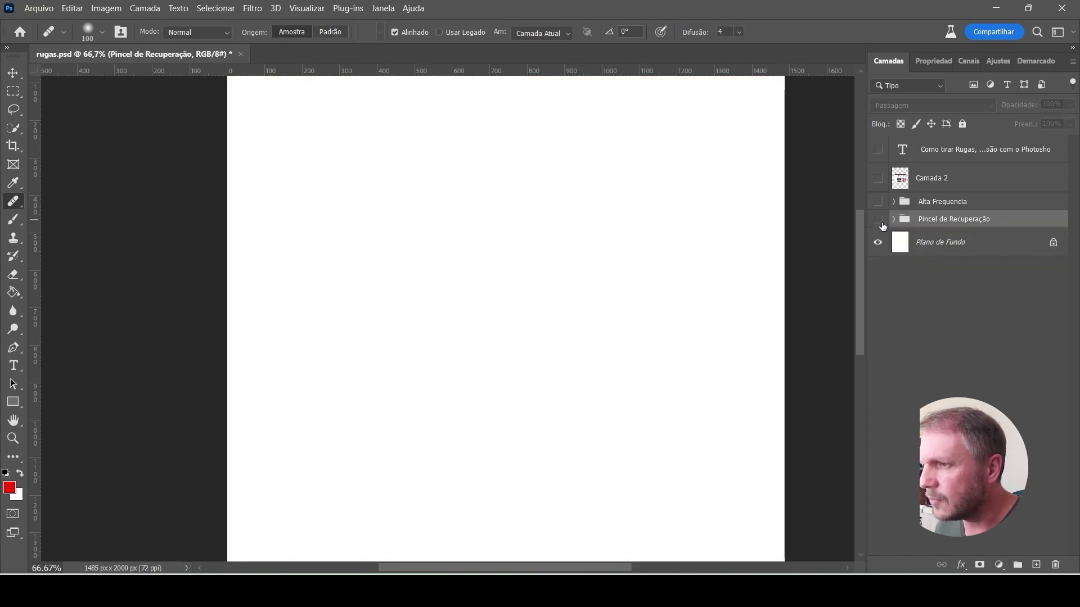
left_click(878, 202)
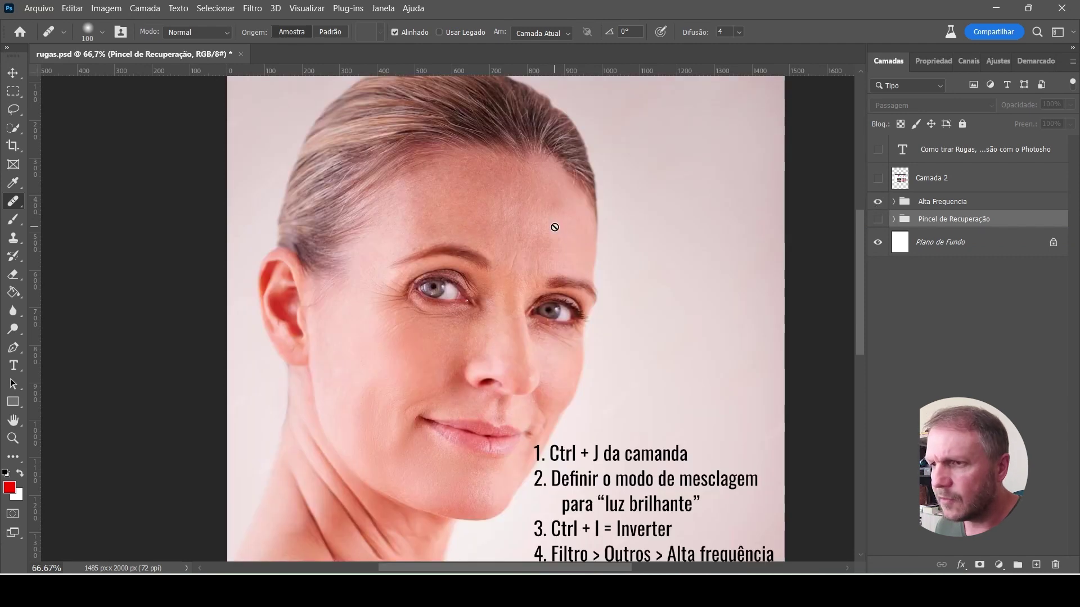
- Delete Camada 1 copiar 3 and Camada 1 copiar 4 from the Alta Frequencia group
left_click(894, 202)
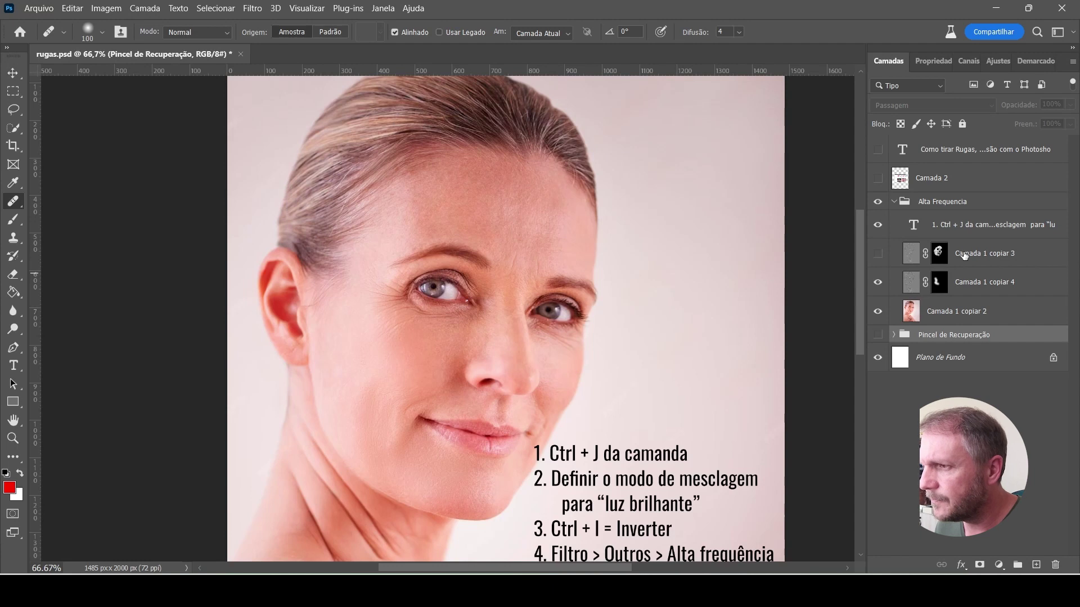
left_click(984, 253)
key("Delete")
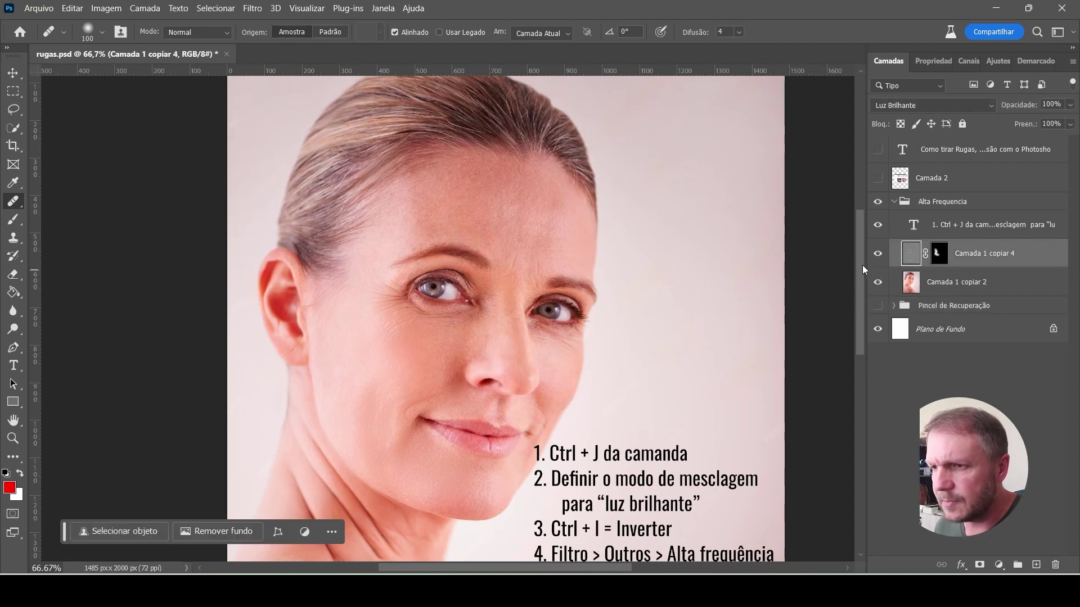
left_click(877, 255)
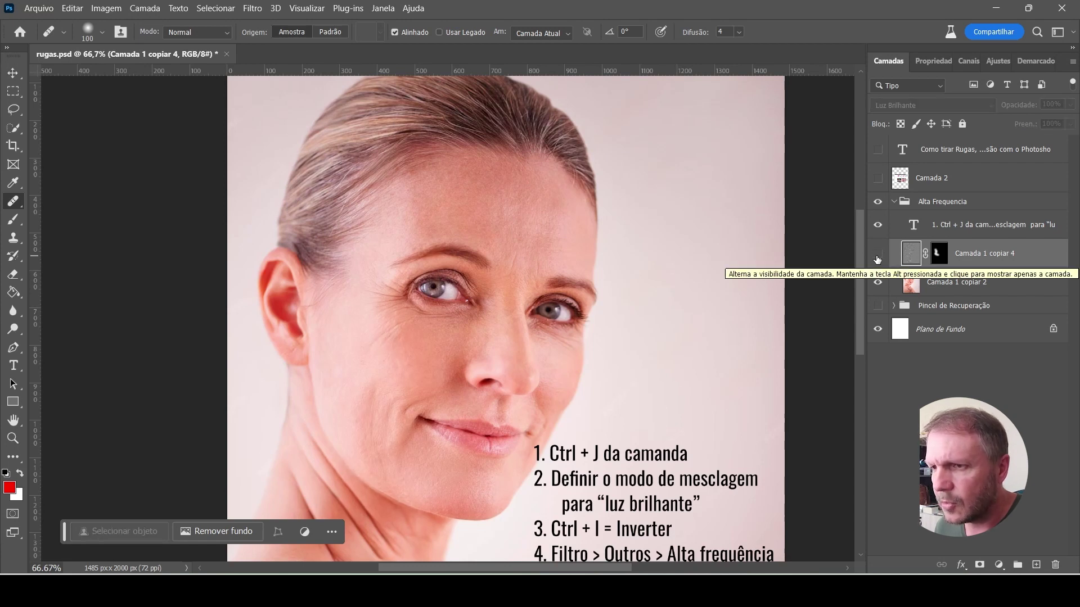
left_click(877, 254)
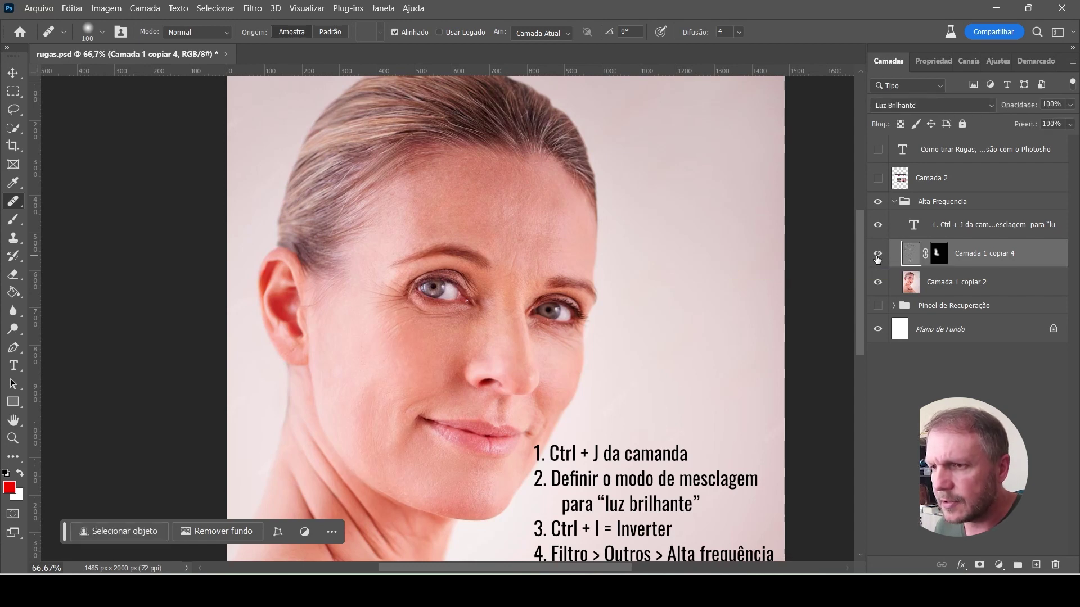
left_click(877, 255)
key("Delete")
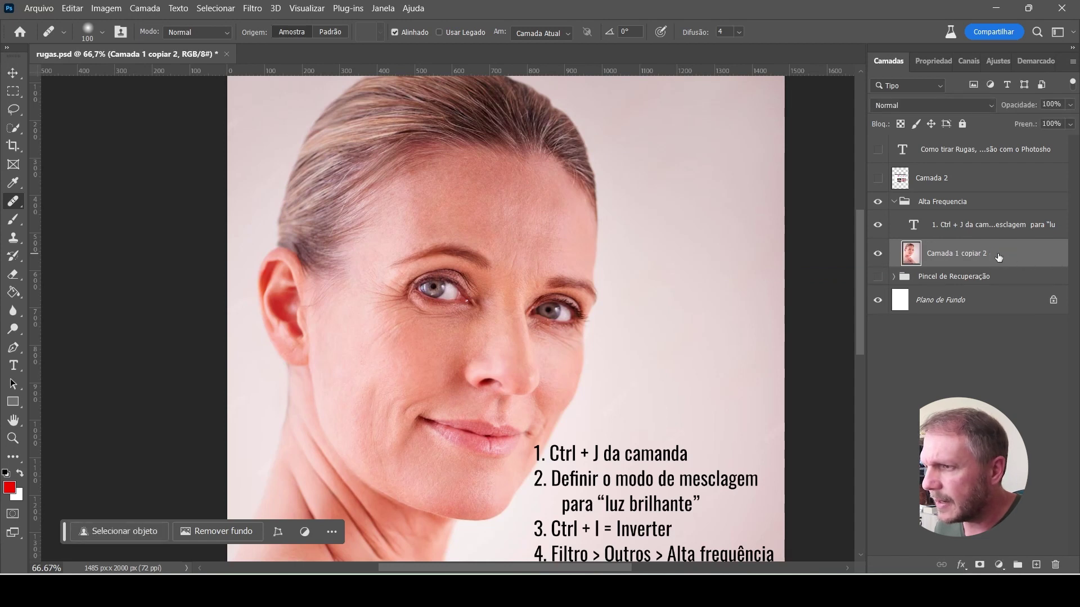
- Read the instruction list and duplicate Camada 1 copiar 2 as Camada 1 copiar 3
scroll(535, 261, "down", 4)
scroll(540, 267, "down", 2)
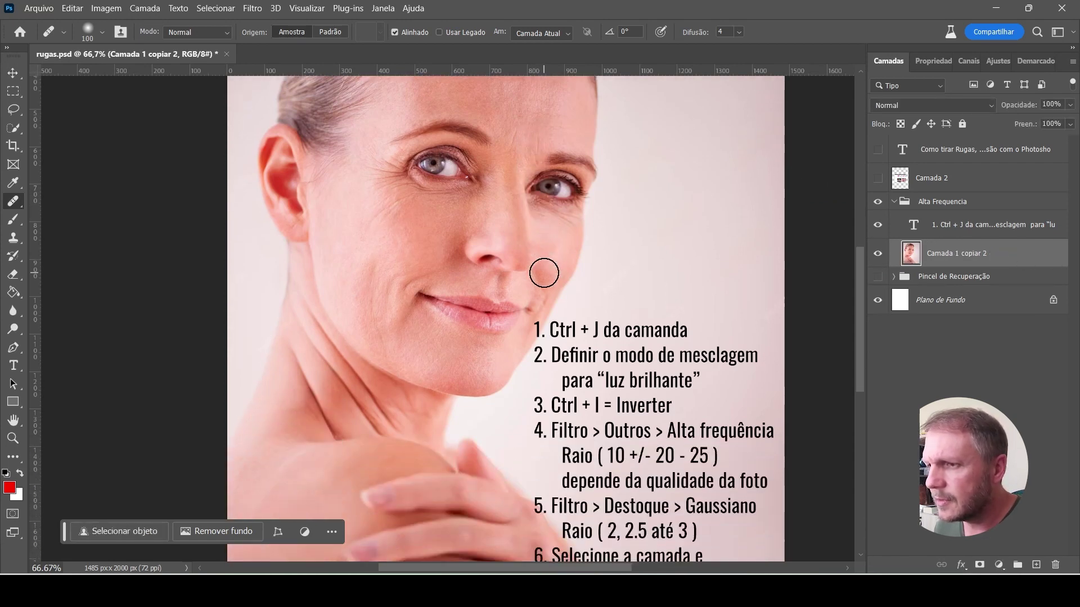
scroll(543, 272, "down", 3)
scroll(543, 273, "down", 3)
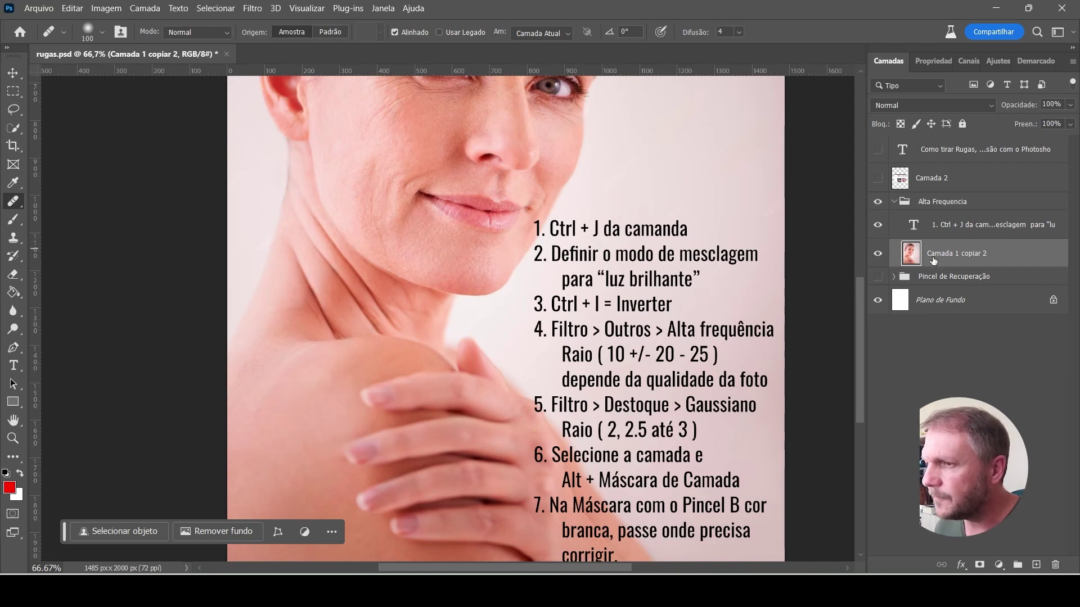
scroll(722, 281, "up", 3)
key("ctrl+j")
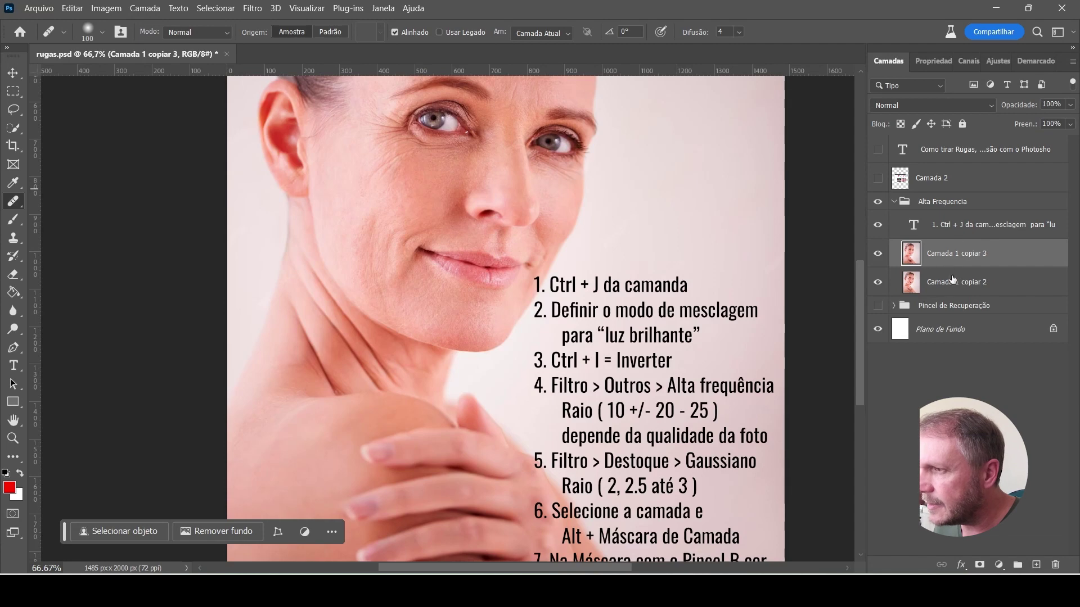
left_click(942, 107)
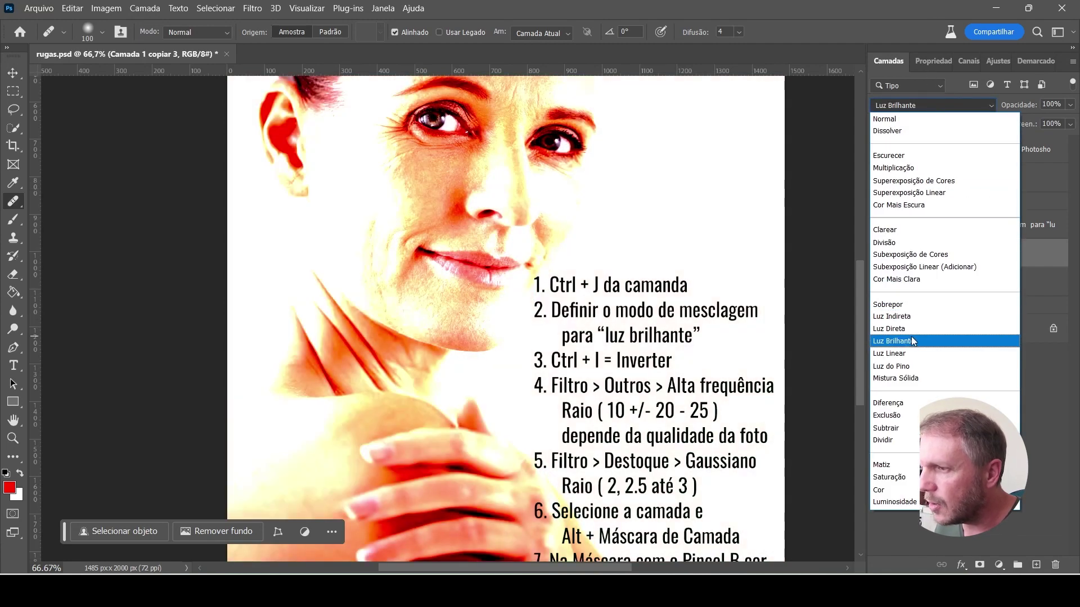
- Set Camada 1 copiar 3 to Luz Brilhante blending and invert it
left_click(911, 343)
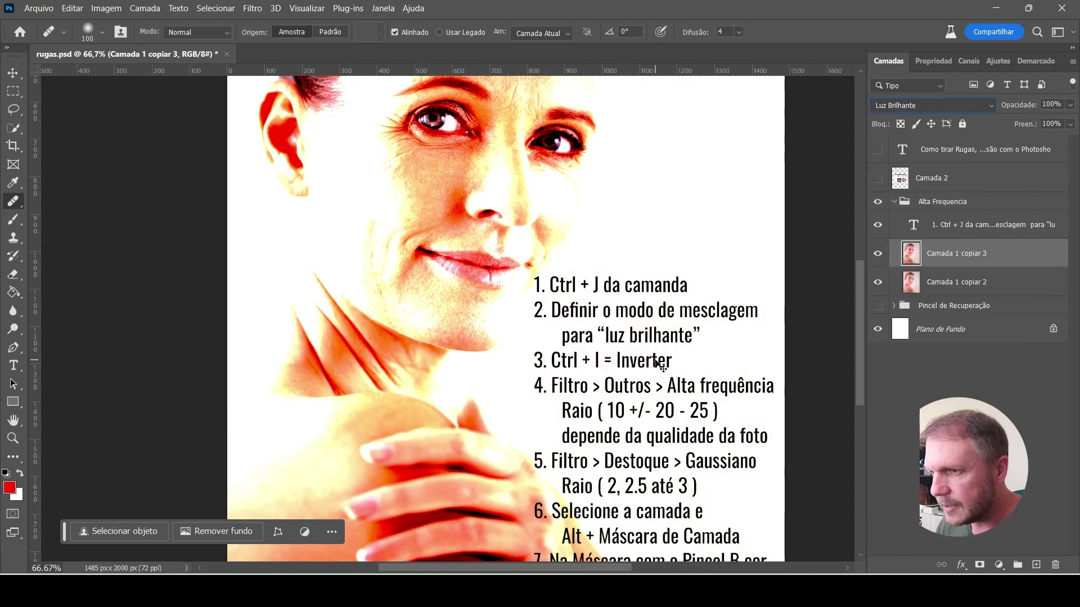
key("ctrl+i")
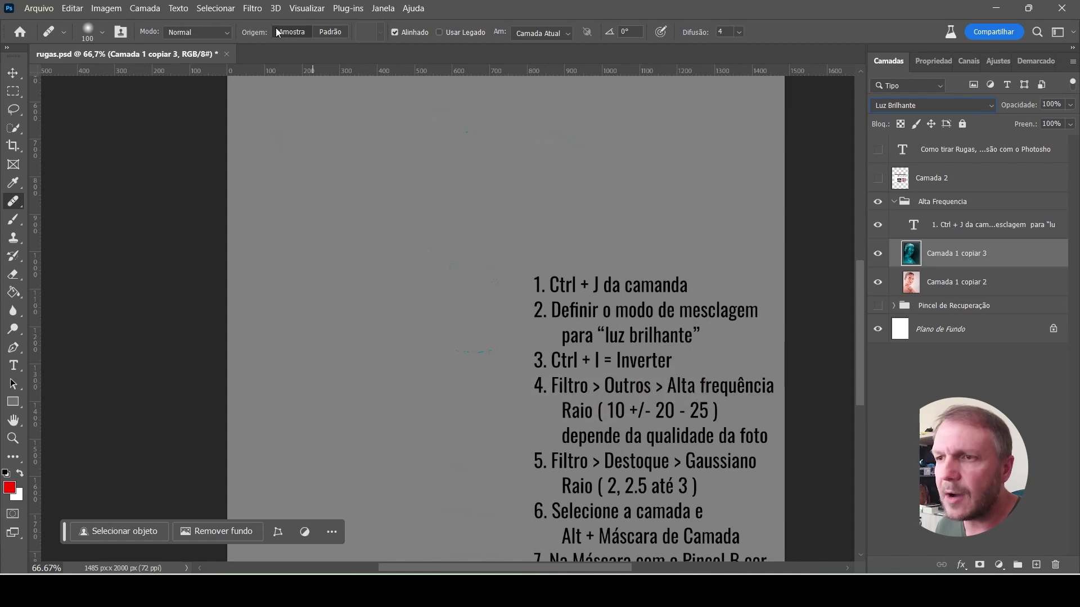
left_click(252, 8)
mouse_move(265, 315)
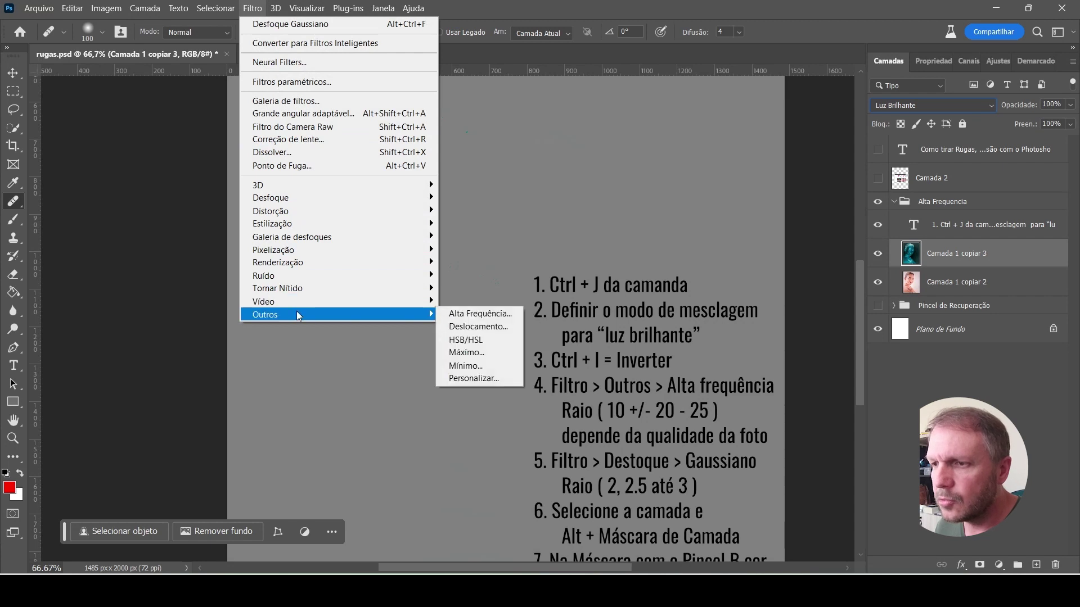
- Apply the Alta Frequência filter with radius 12,0 to Camada 1 copiar 3
left_click(450, 310)
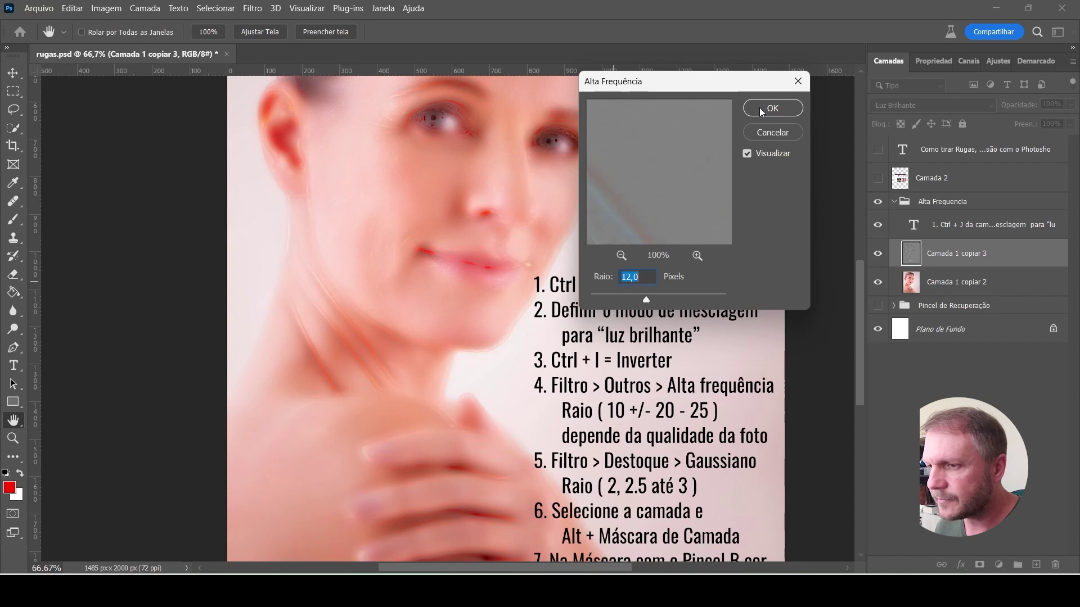
left_click(761, 109)
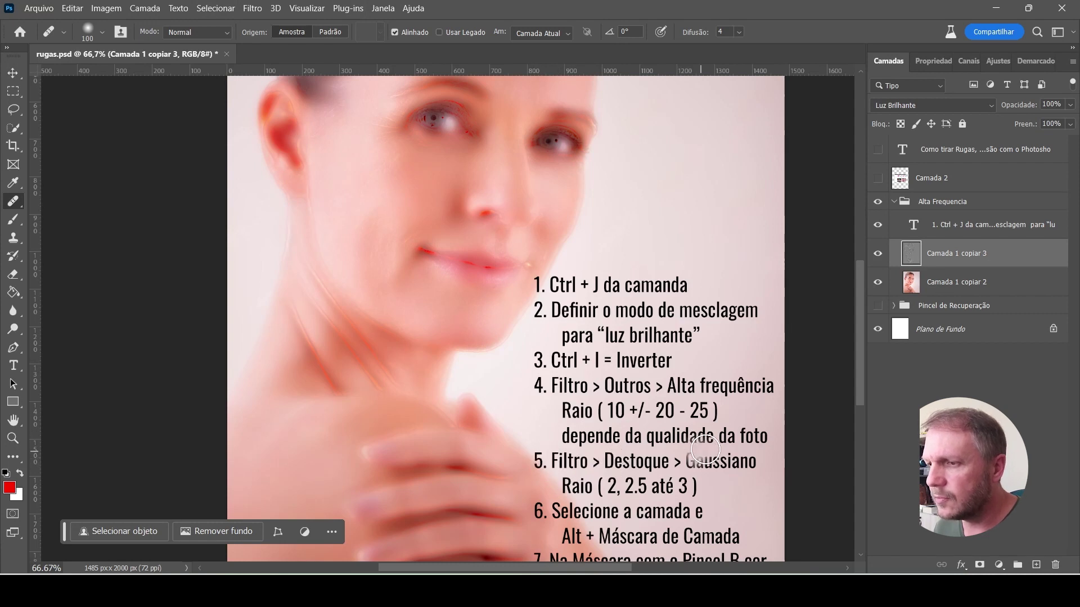
- Apply a 2.0-pixel Desfoque Gaussiano (Gaussian Blur) to Camada 1 copiar 3
left_click(251, 9)
mouse_move(270, 197)
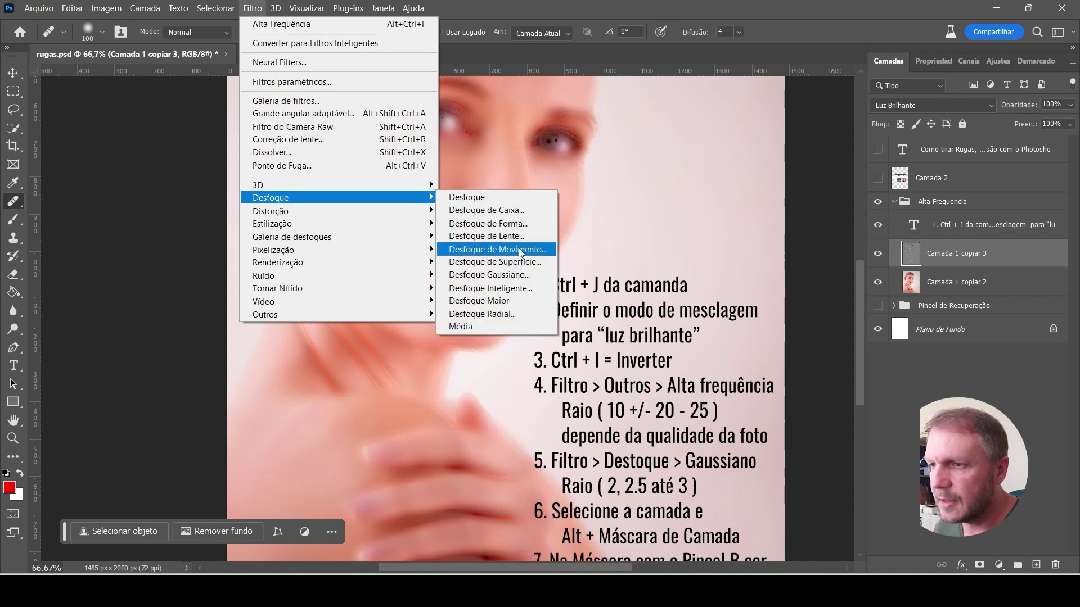
left_click(519, 279)
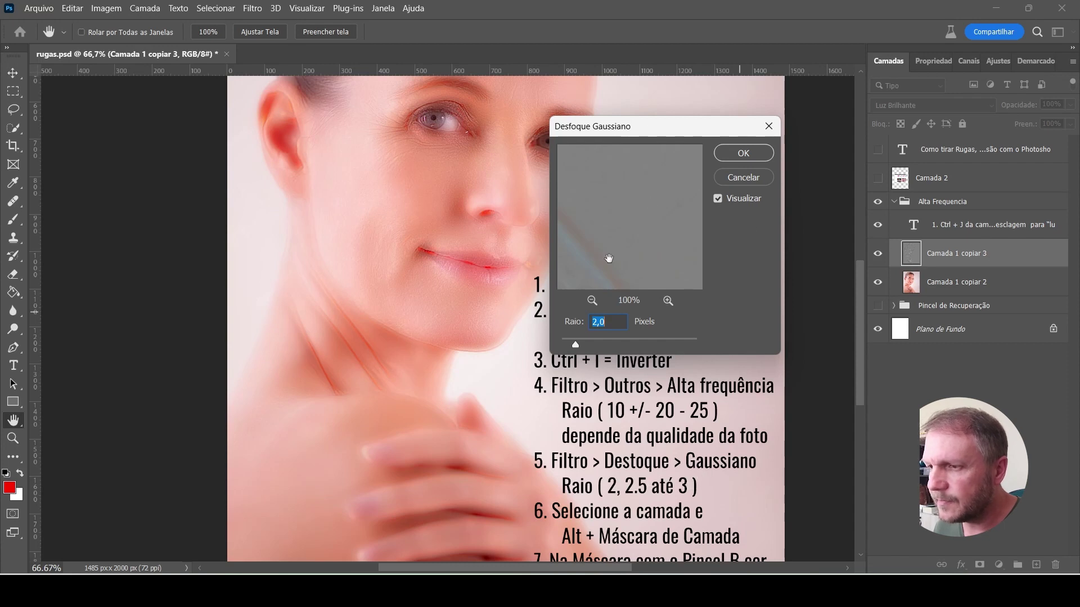
left_click(731, 156)
- Confirm the blur and give Camada 1 copiar 3 a black layer mask hiding the softening
key("j")
scroll(533, 297, "down", 2)
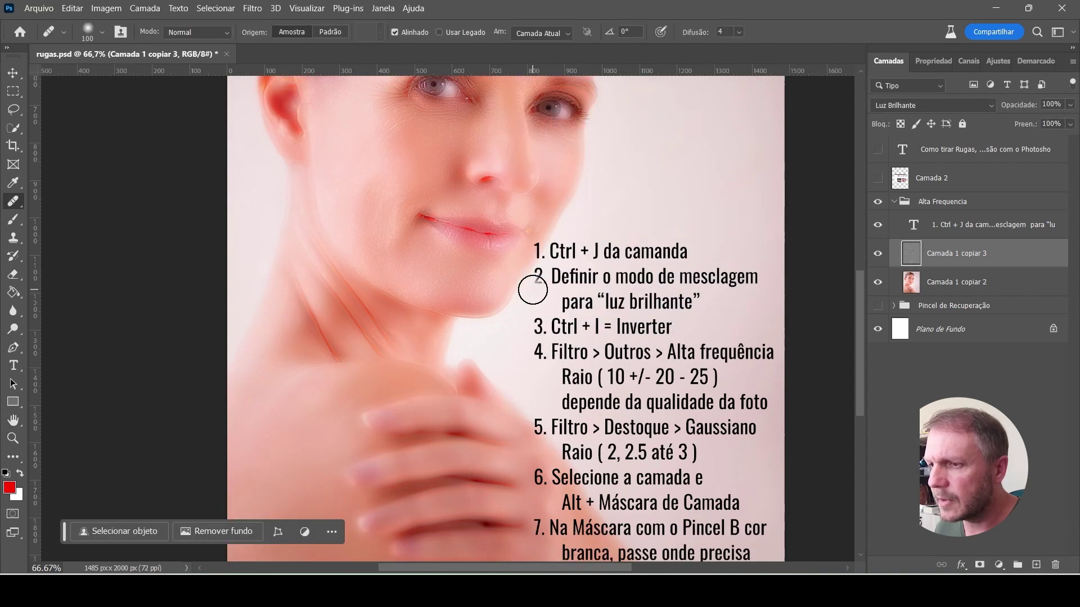
scroll(534, 286, "down", 1)
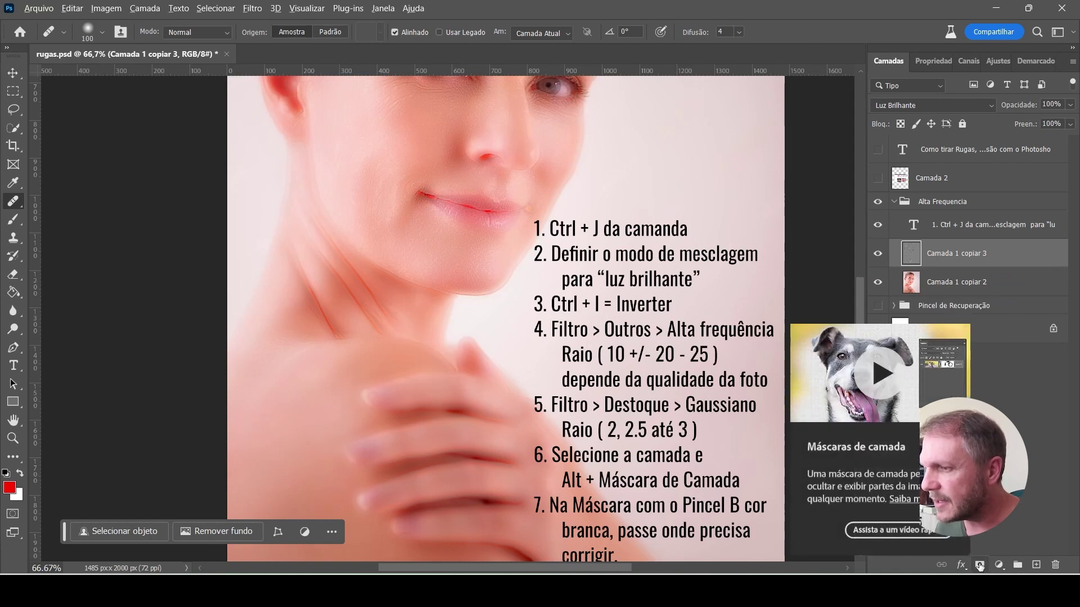
left_click(979, 565, "alt")
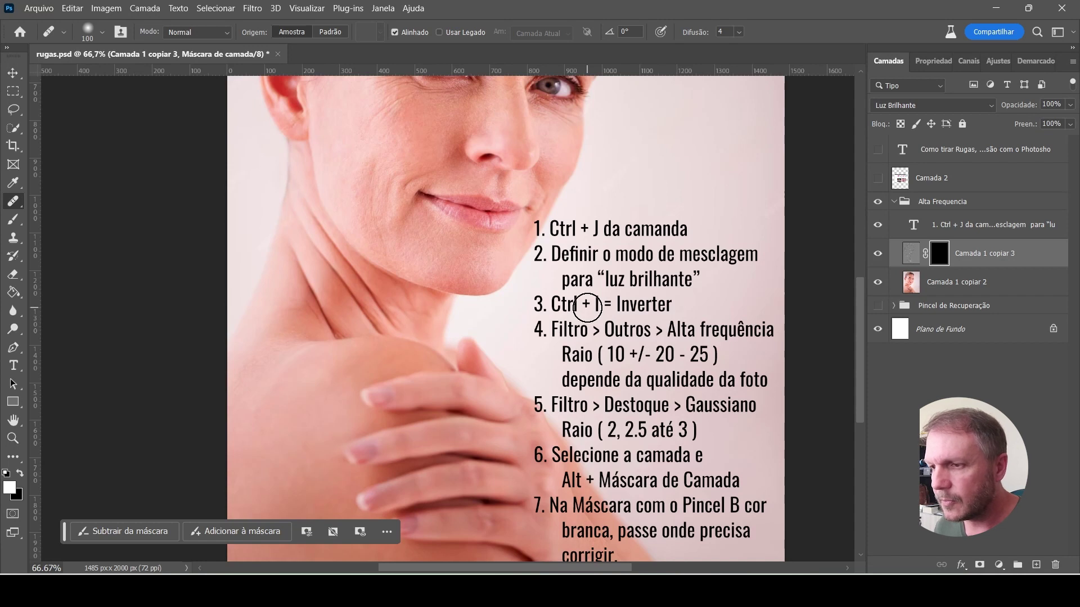
- Paint white on the mask over the cheek beside the eye with a 127-pixel brush
key("b")
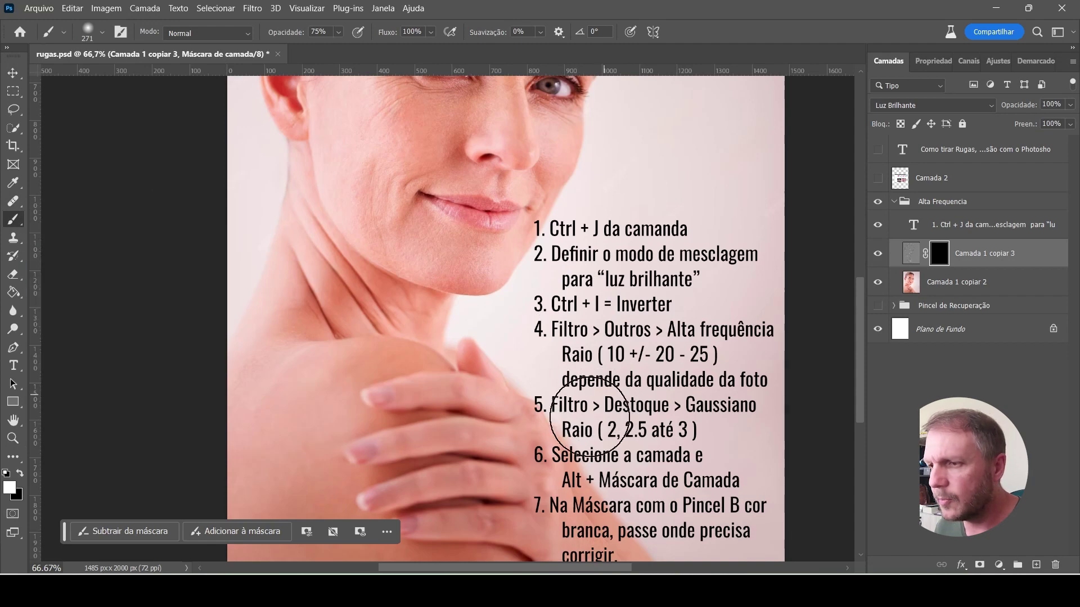
scroll(607, 386, "down", 1)
scroll(573, 253, "up", 5)
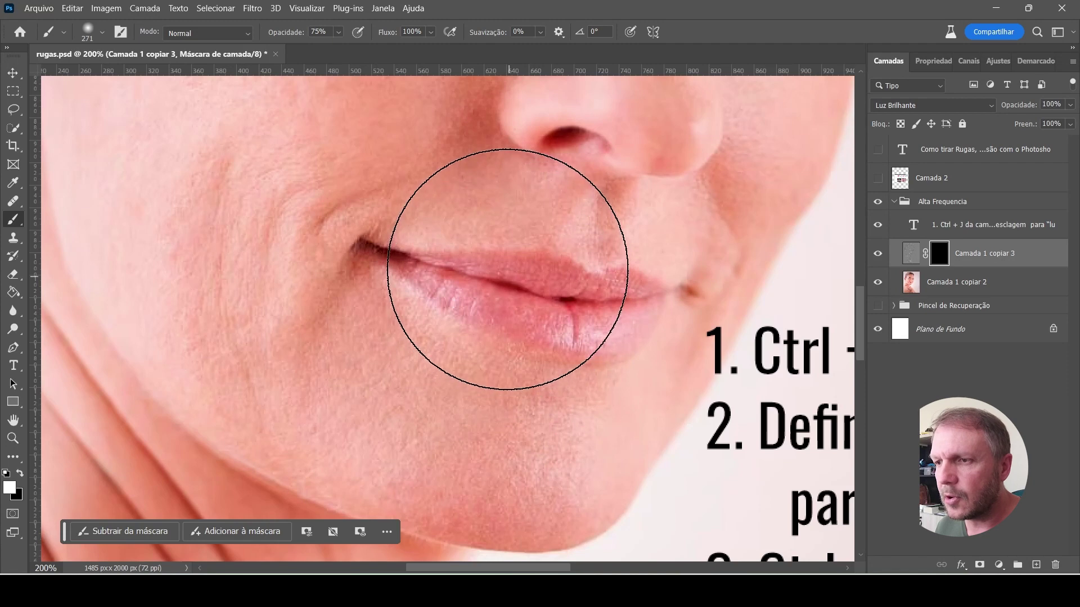
left_click_drag(366, 225, 482, 458)
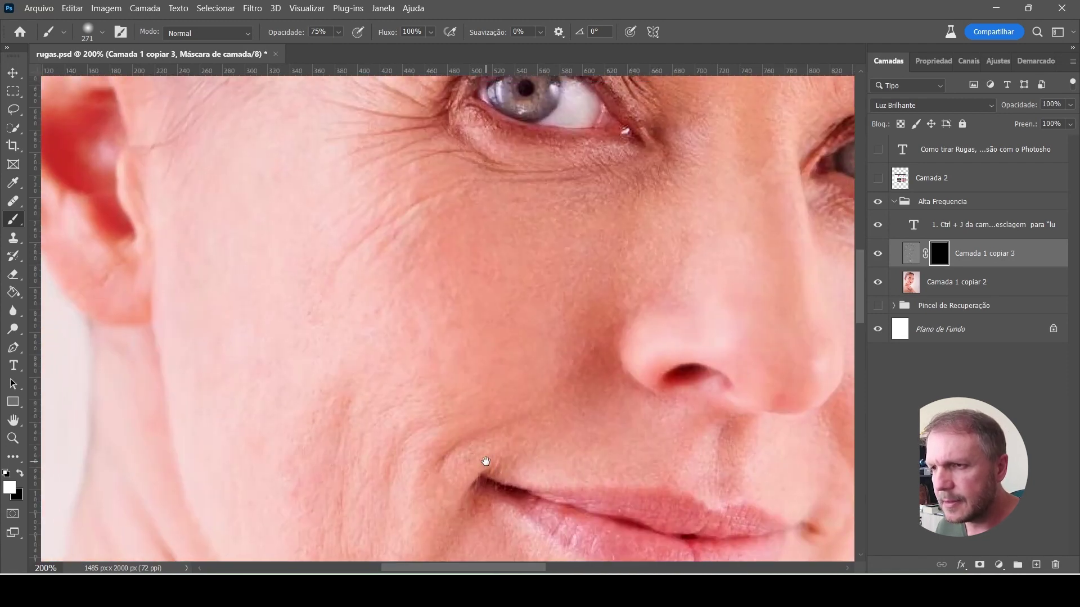
left_click_drag(415, 272, 432, 366)
left_click_drag(500, 358, 419, 359)
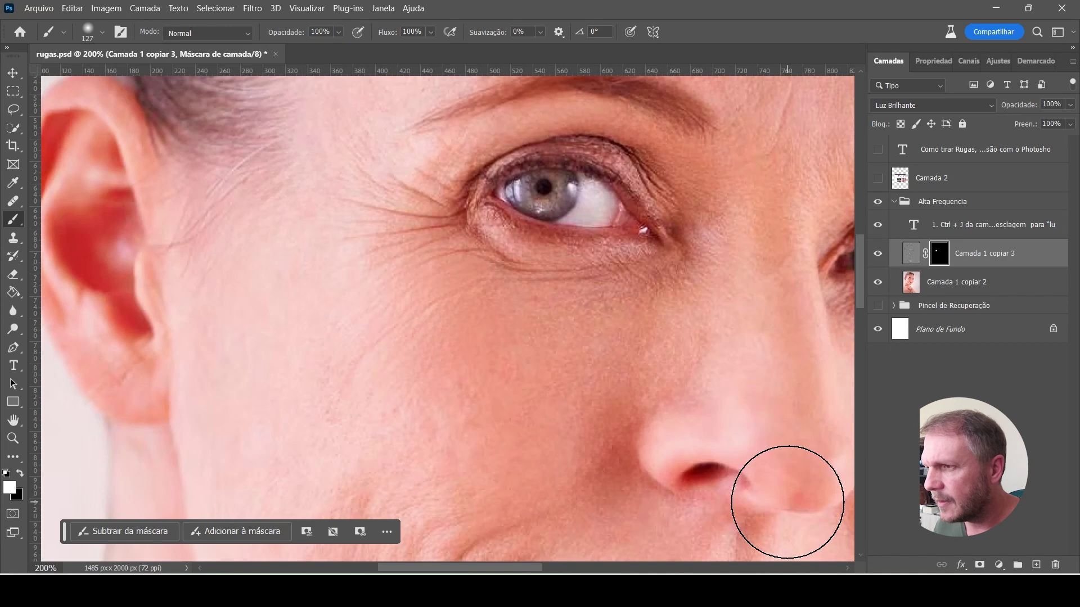
mouse_move(404, 366)
left_mouse_down()
mouse_move(455, 328)
mouse_move(378, 335)
mouse_move(369, 258)
mouse_move(383, 256)
left_mouse_up()
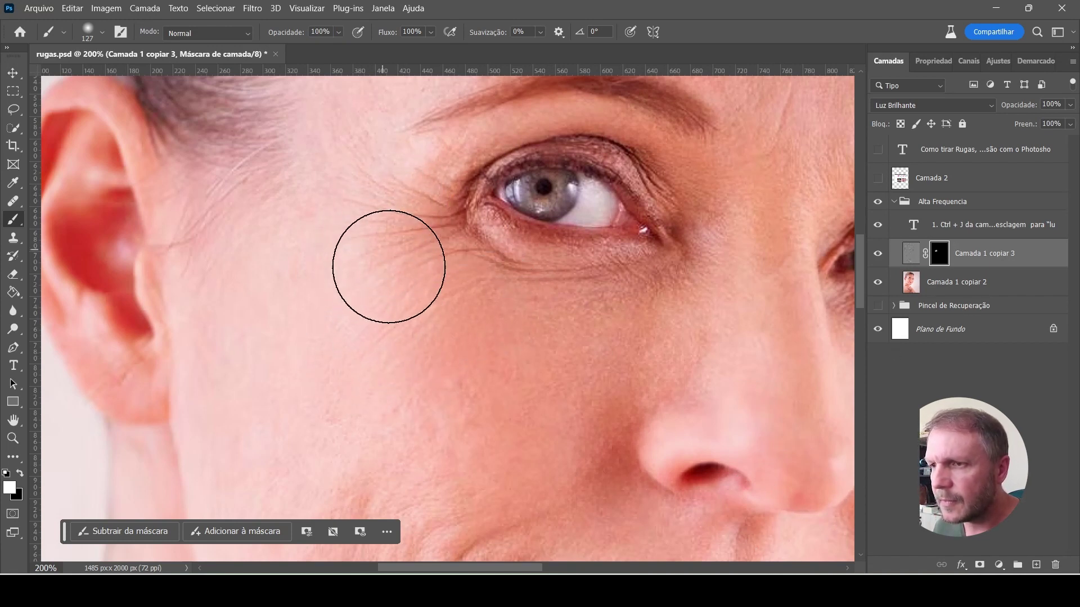
- Paint the wrinkles around the eye corners with a smaller 40–50 pixel brush
left_click_drag(581, 317, 532, 316)
left_click_drag(457, 257, 461, 243)
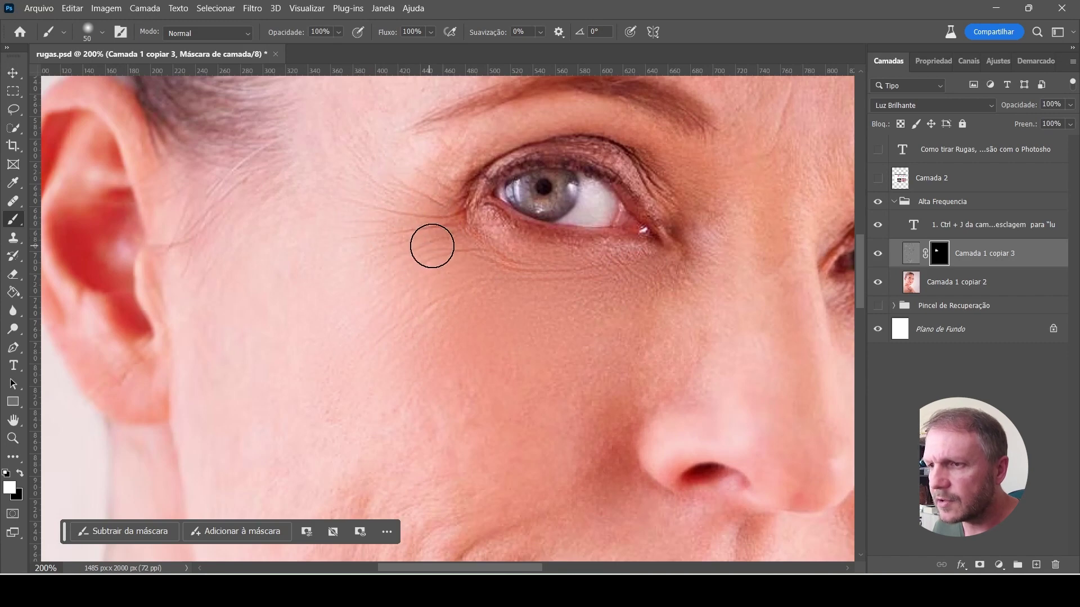
left_click_drag(372, 369, 389, 368)
scroll(404, 348, "down", 2)
scroll(416, 315, "down", 2)
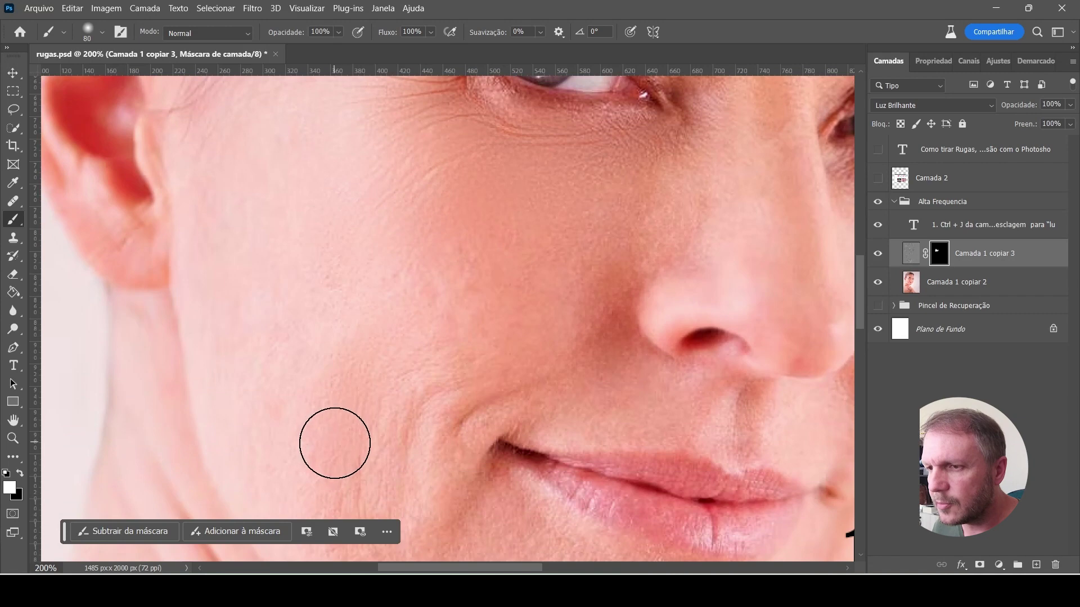
scroll(471, 346, "down", 2)
scroll(419, 296, "down", 2)
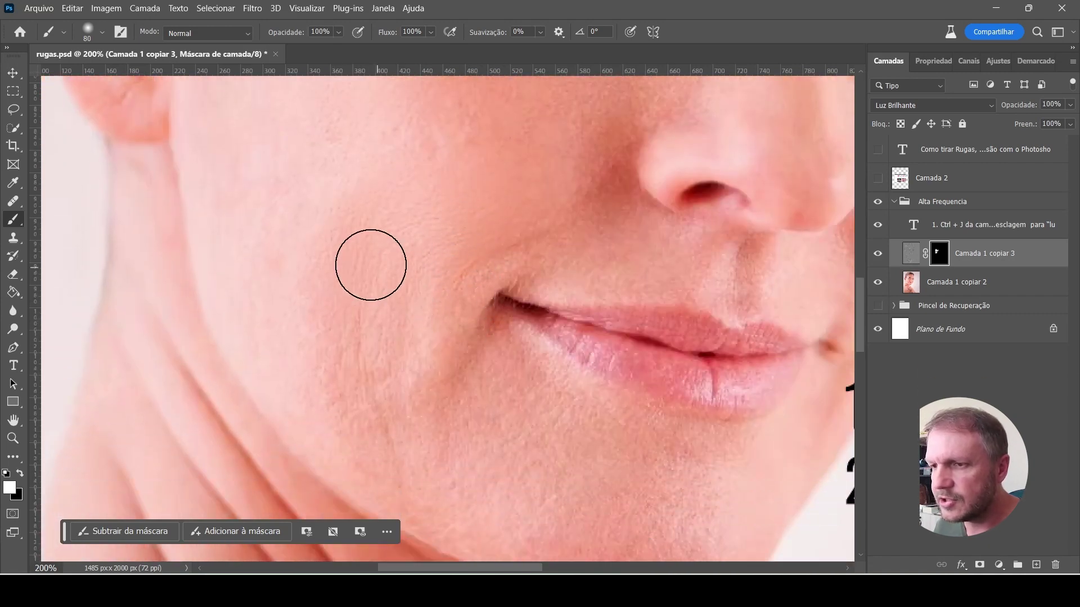
left_click_drag(588, 450, 605, 450)
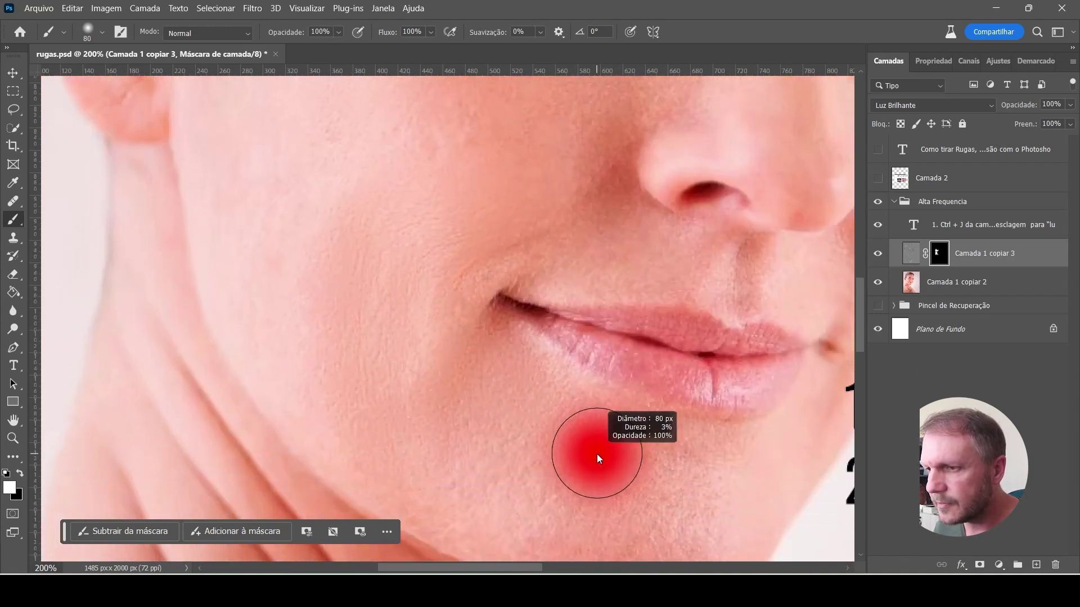
- Zoom out to 100% and enlarge the mask brush to 191 pixels for wider face areas
scroll(405, 338, "down", 2)
scroll(615, 451, "up", 4)
scroll(615, 451, "right", 3)
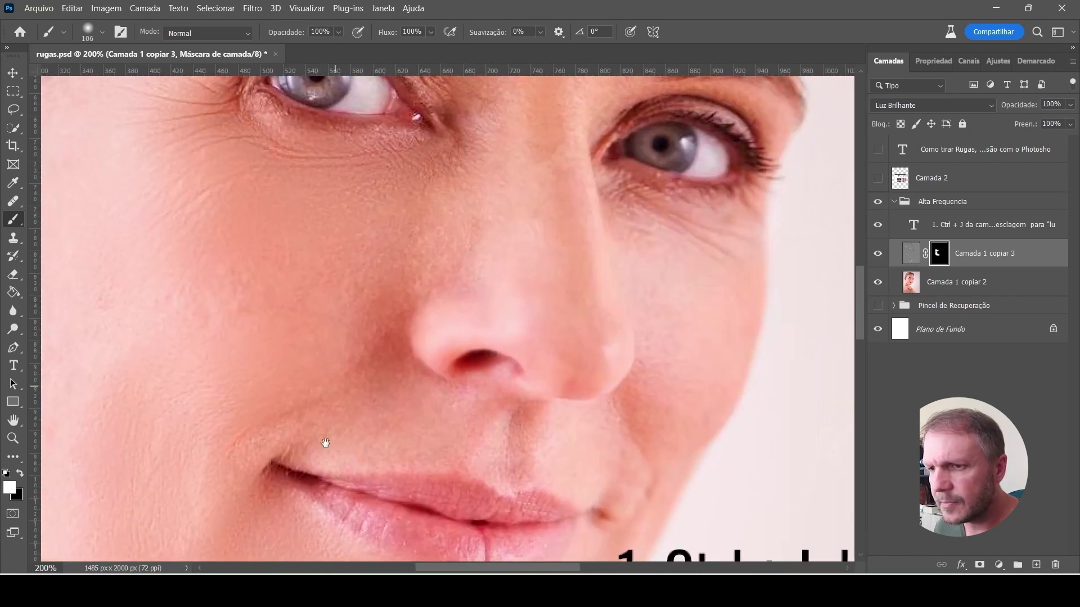
left_click_drag(493, 453, 480, 453)
left_click_drag(692, 267, 675, 269)
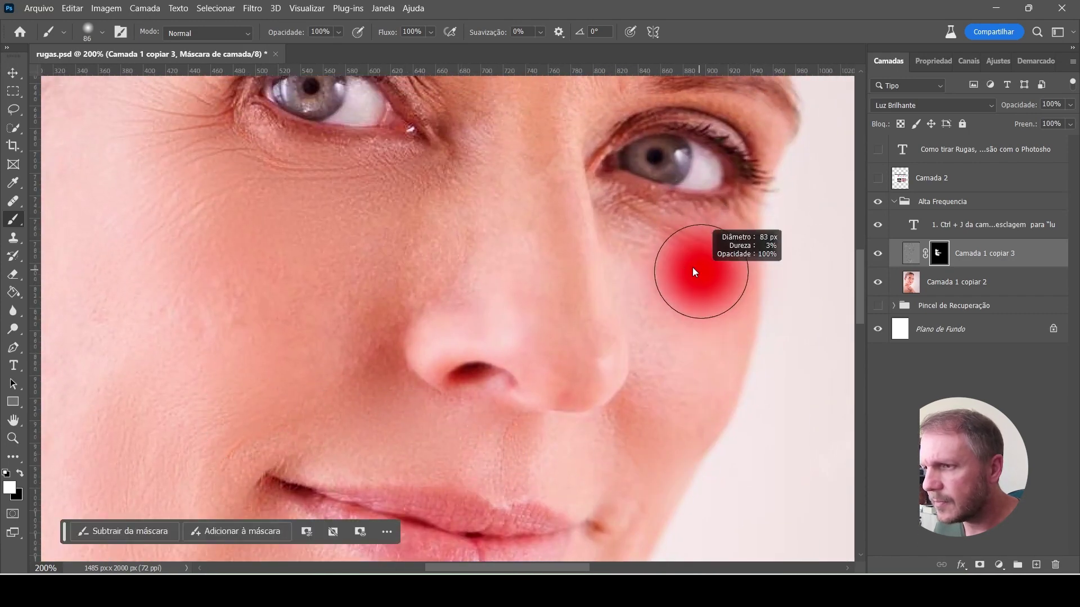
scroll(691, 282, "up", 4)
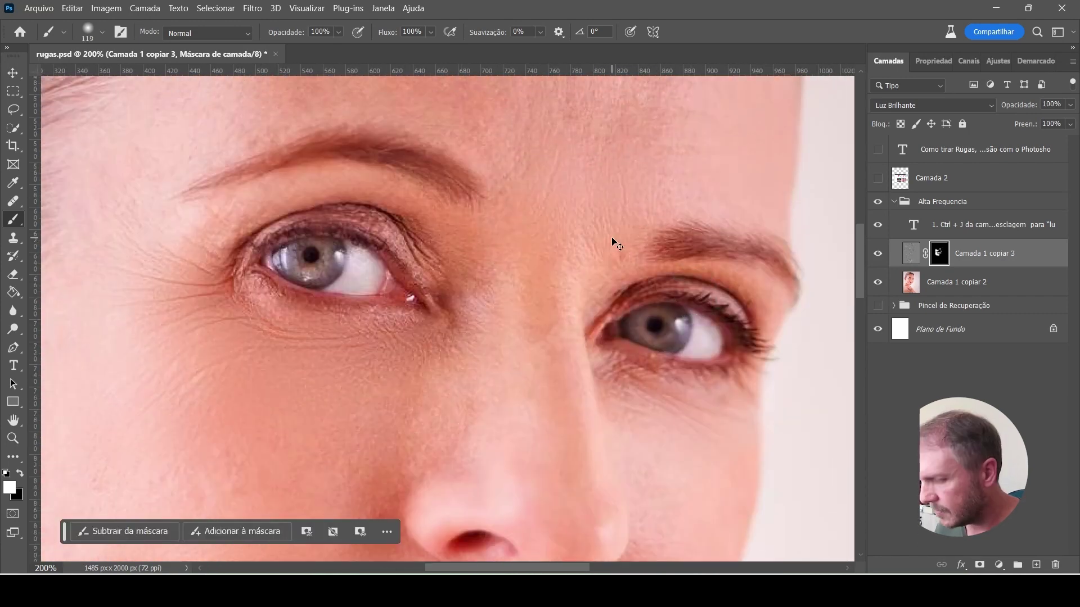
key("ctrl+minus")
left_click_drag(483, 212, 506, 212)
scroll(511, 207, "down", 1)
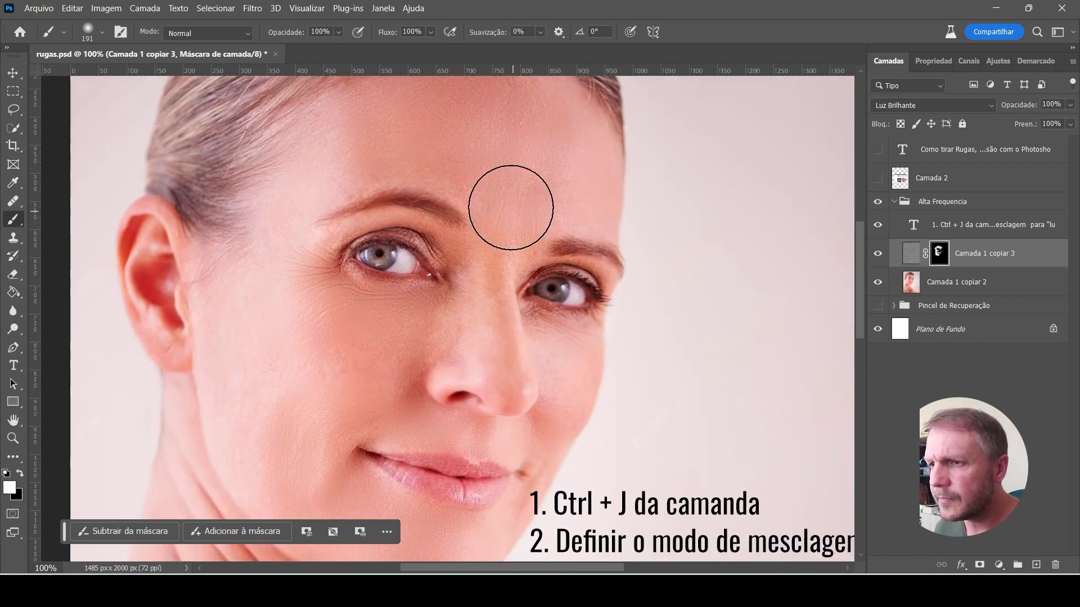
- Enlarge the mask brush to 331 pixels and paint white over the cheek near the ear
scroll(338, 337, "down", 1)
scroll(405, 314, "down", 2)
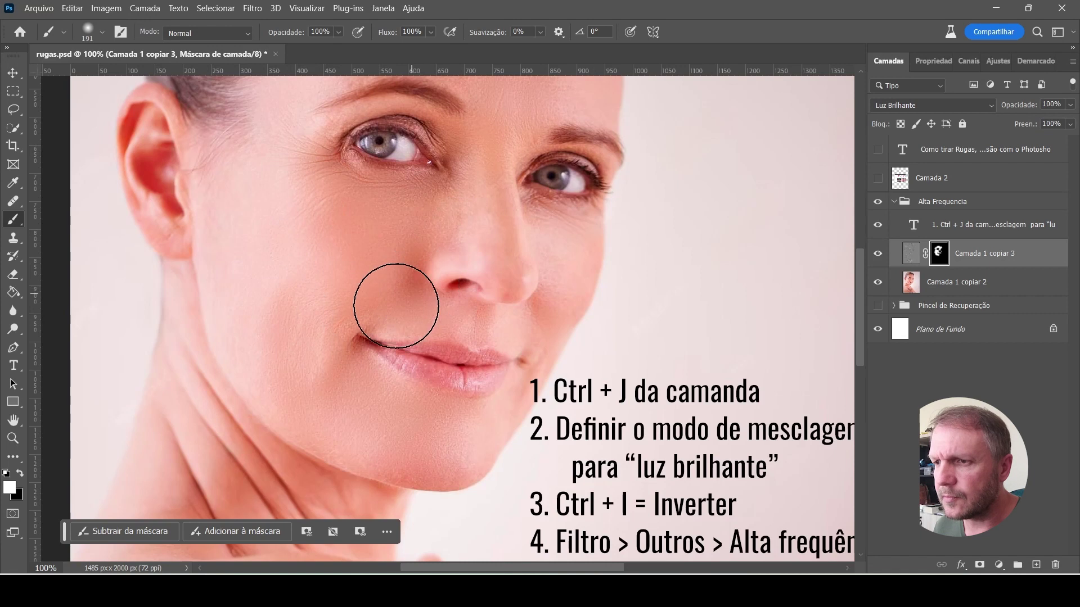
left_click_drag(316, 243, 391, 343)
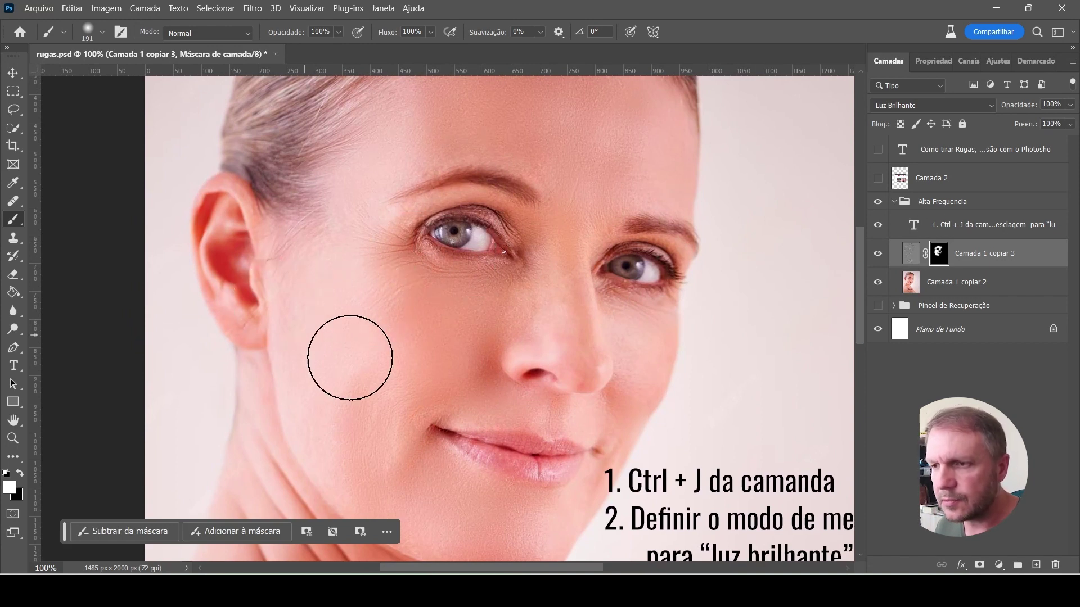
right_click(375, 355, "alt")
left_click_drag(392, 359, 413, 344)
right_click(376, 345, "alt")
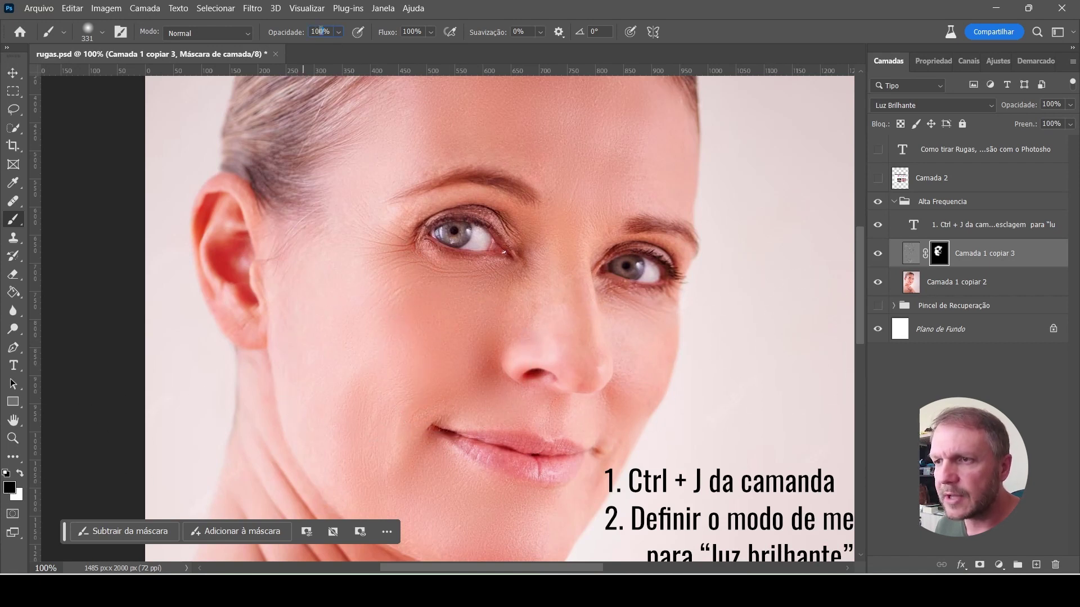
- Set brush opacity to 25% and lightly paint black on the mask over the cheeks and jaw
key("2")
key("5")
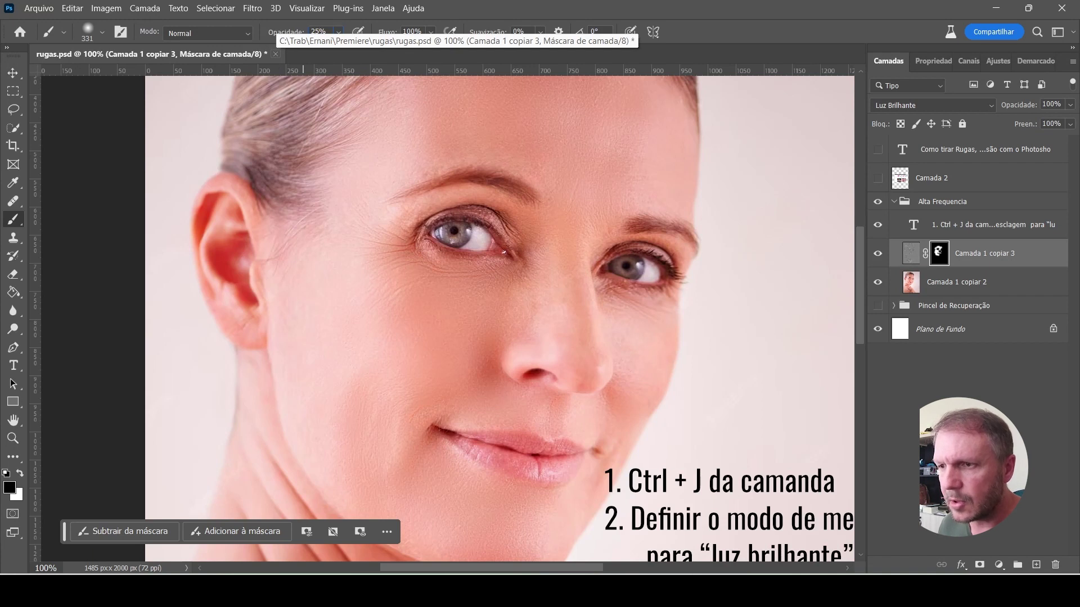
scroll(354, 330, "down", 2)
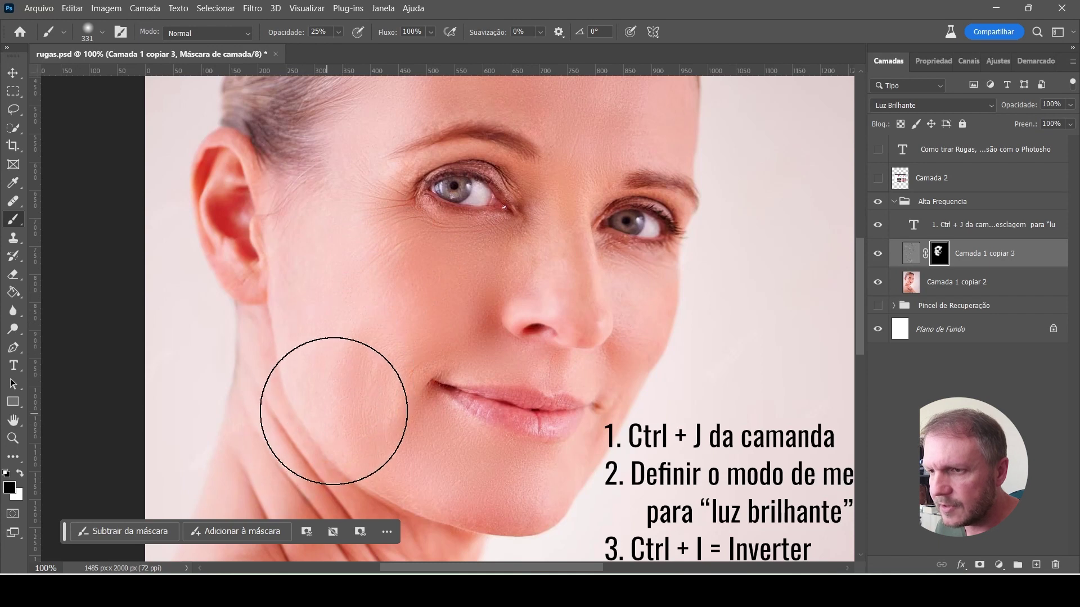
scroll(318, 326, "up", 1)
scroll(318, 326, "up", 1)
scroll(421, 217, "up", 1)
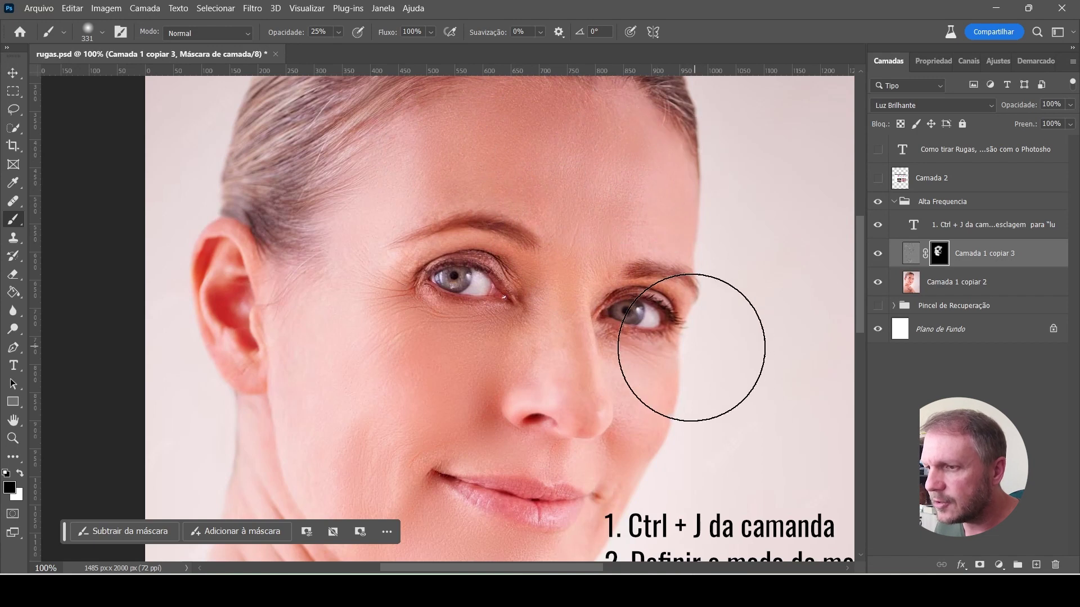
scroll(675, 342, "down", 3)
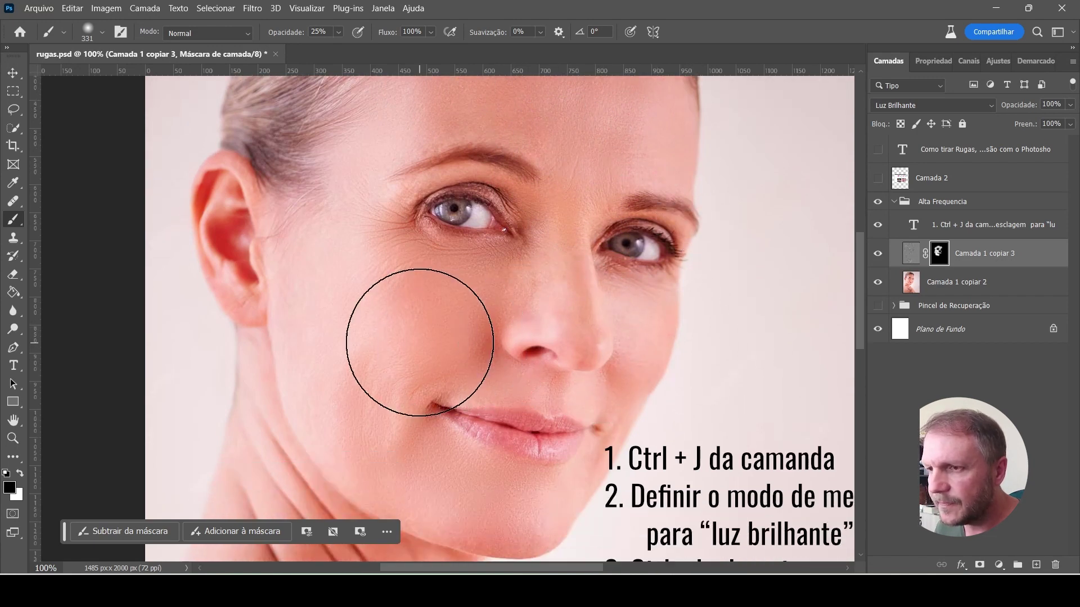
scroll(324, 374, "down", 2)
scroll(332, 379, "down", 1)
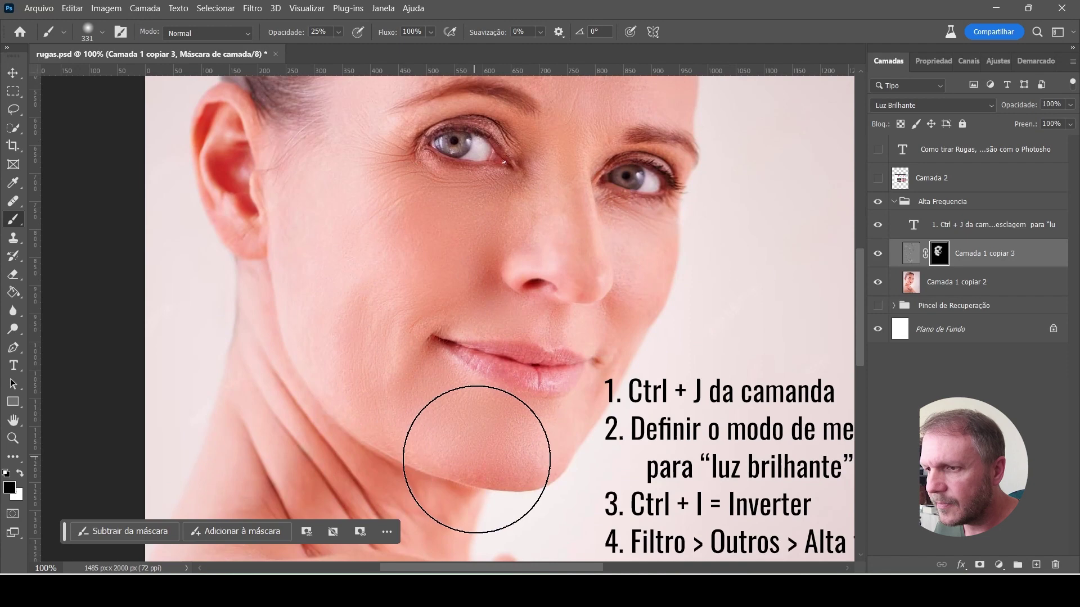
scroll(618, 360, "up", 2)
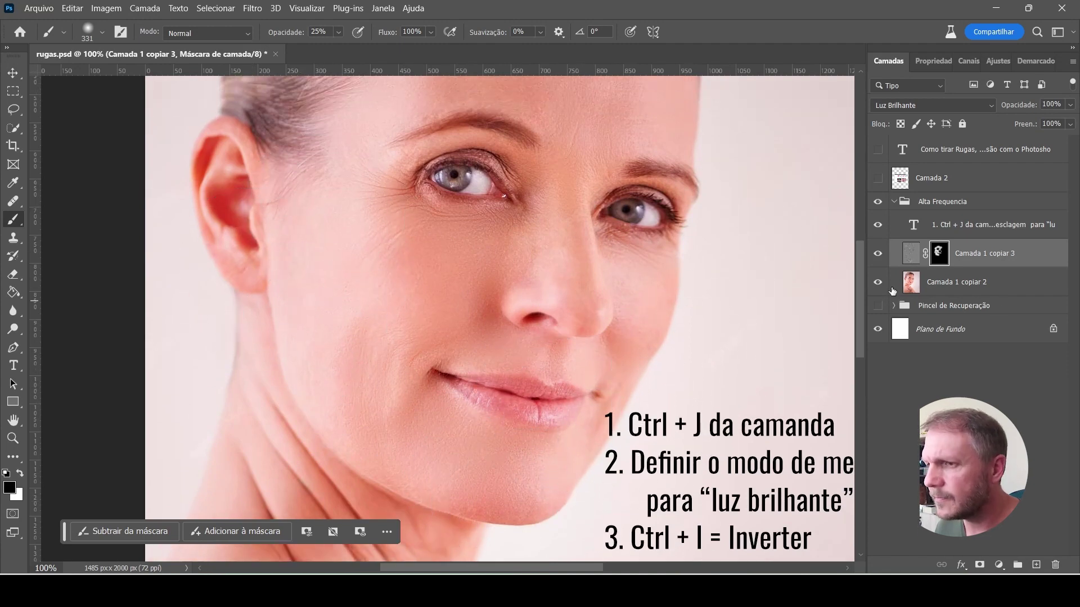
key("ctrl+minus")
key("ctrl+minus")
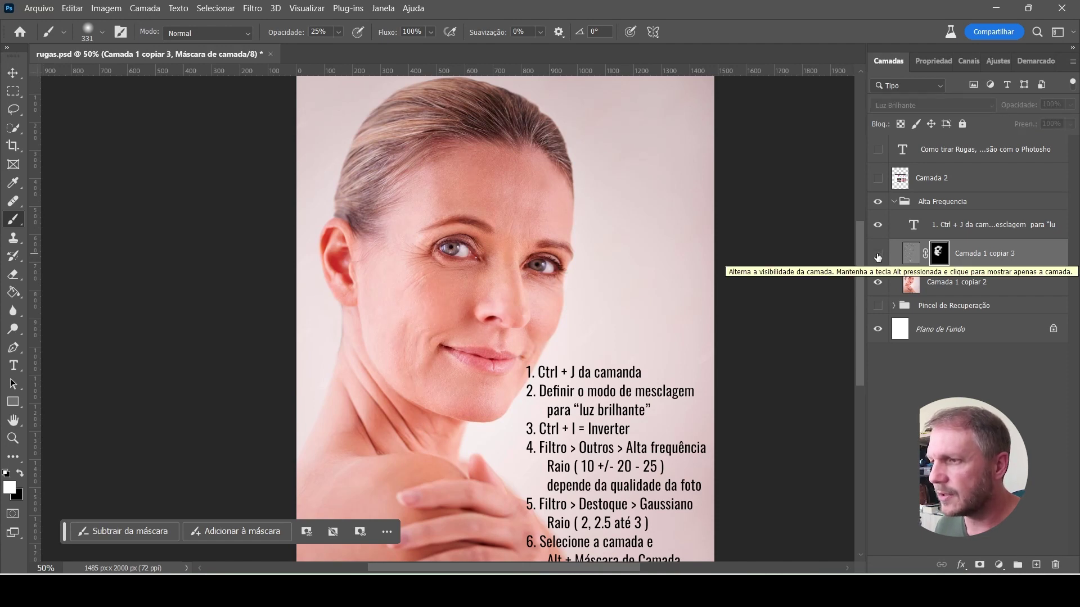
- Switch Camada 1 copiar 3 back on to compare the portrait before and after
left_click(877, 257)
scroll(559, 282, "down", 1)
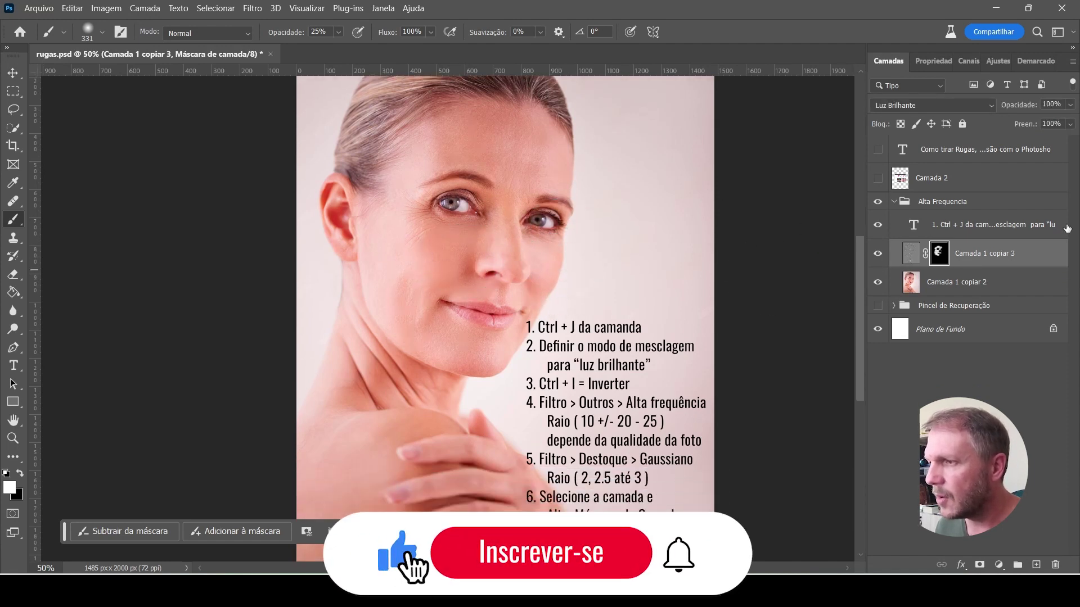